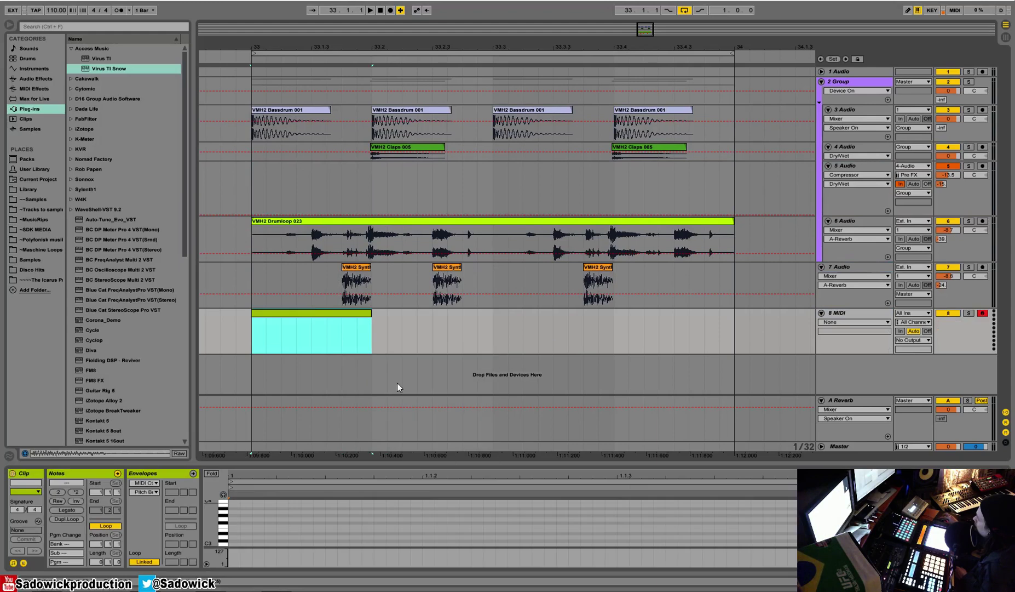
# Step: Load the Diva plug-in instrument onto the empty MIDI track 8 and close its window
pyautogui.click(965, 325)
pyautogui.hotkey('shift', 'Tab')
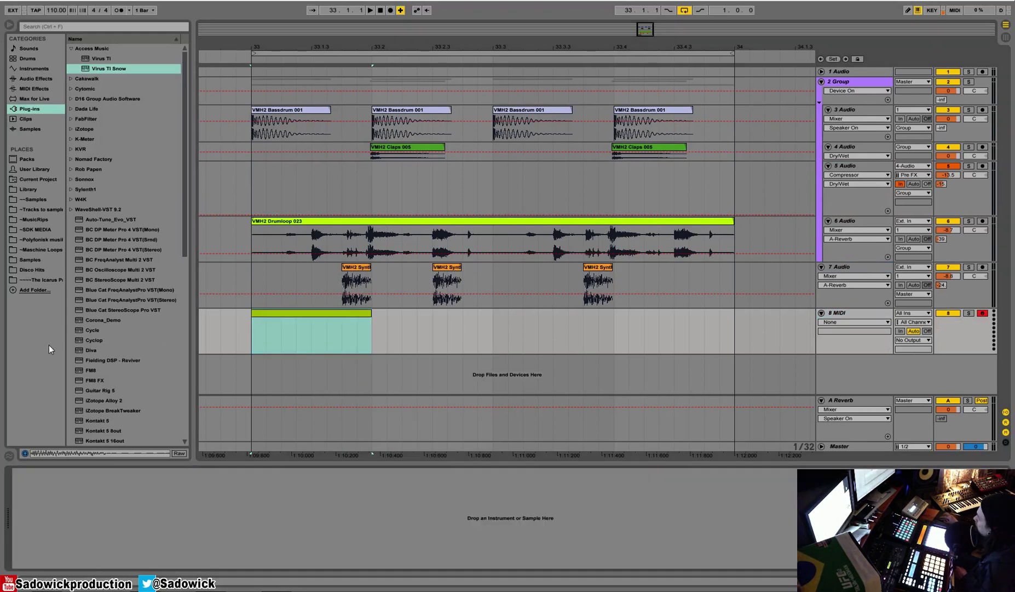
pyautogui.doubleClick(92, 352)
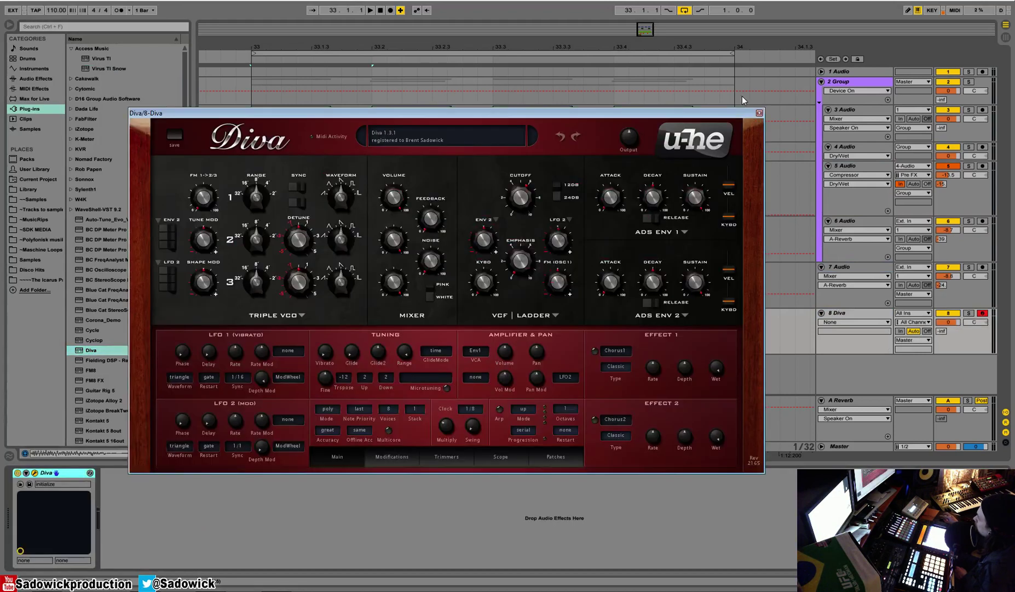
pyautogui.click(760, 113)
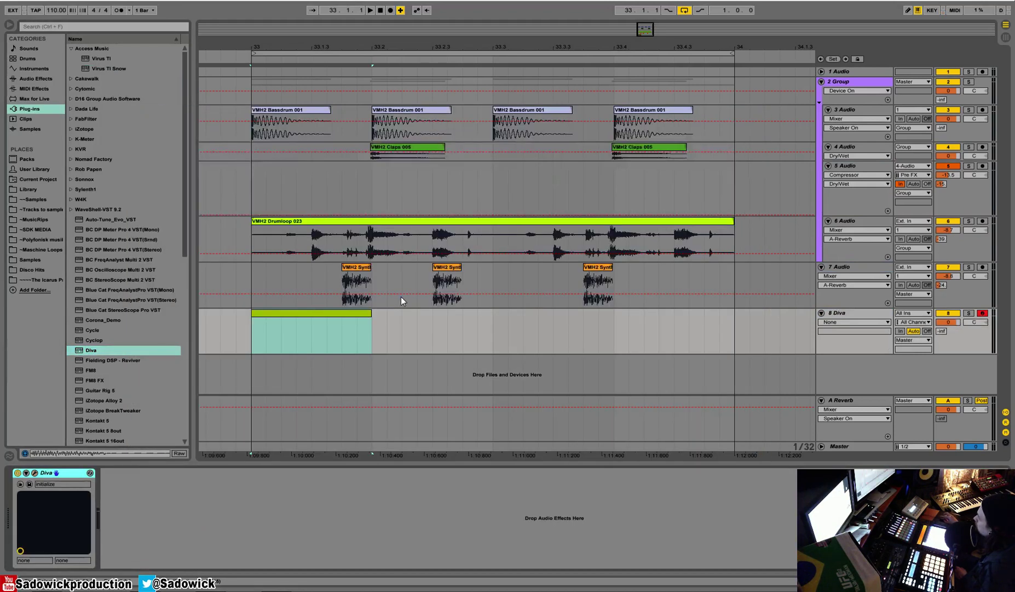
# Step: Set a fixed note grid and draw an eighth-long C3 note at 1.1.3 in the Diva MIDI clip
pyautogui.hotkey('shift', 'Tab')
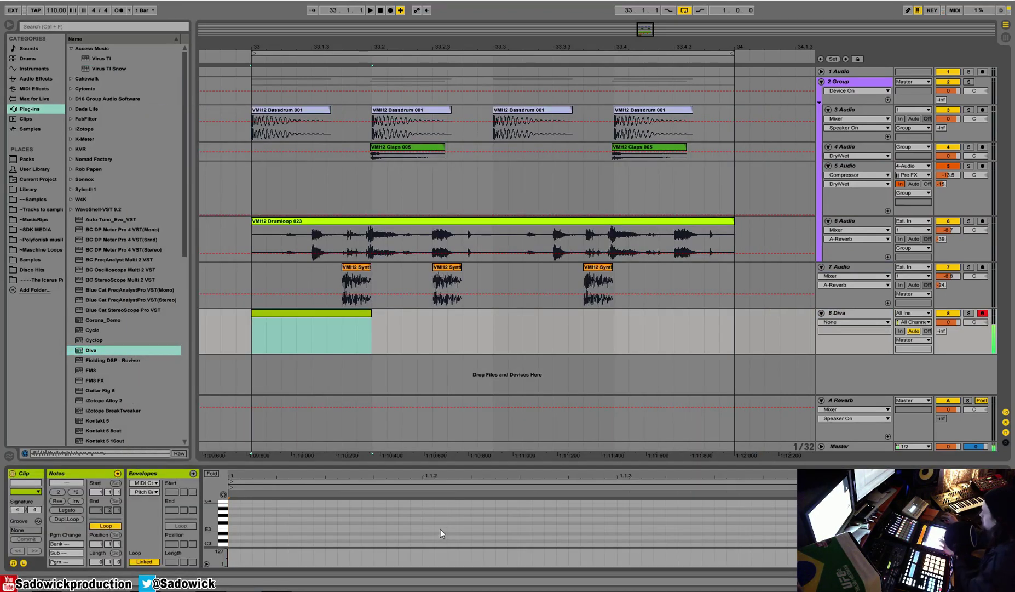
pyautogui.rightClick(579, 523)
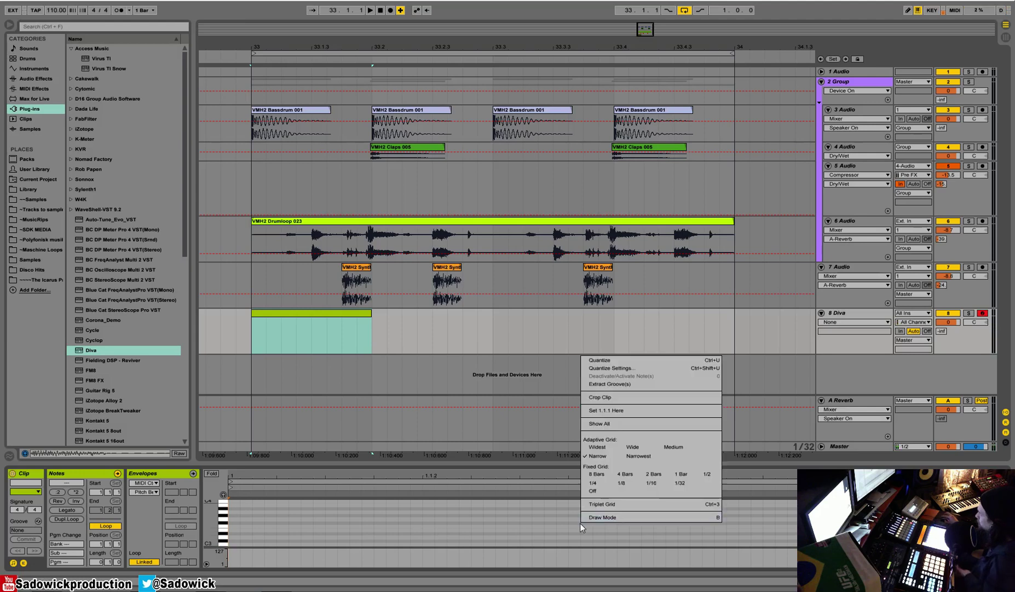
pyautogui.click(648, 483)
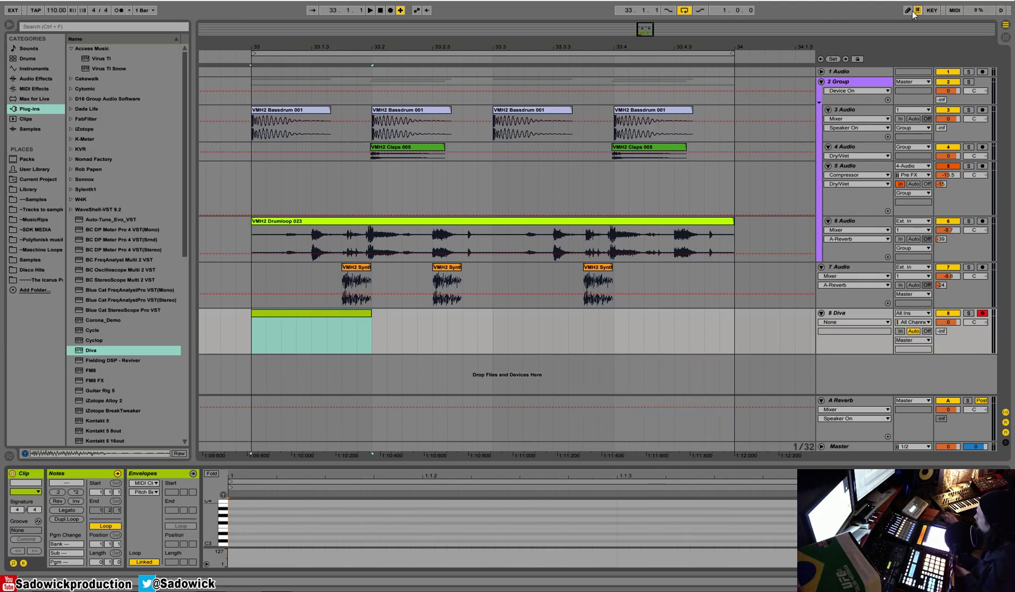
pyautogui.click(637, 540)
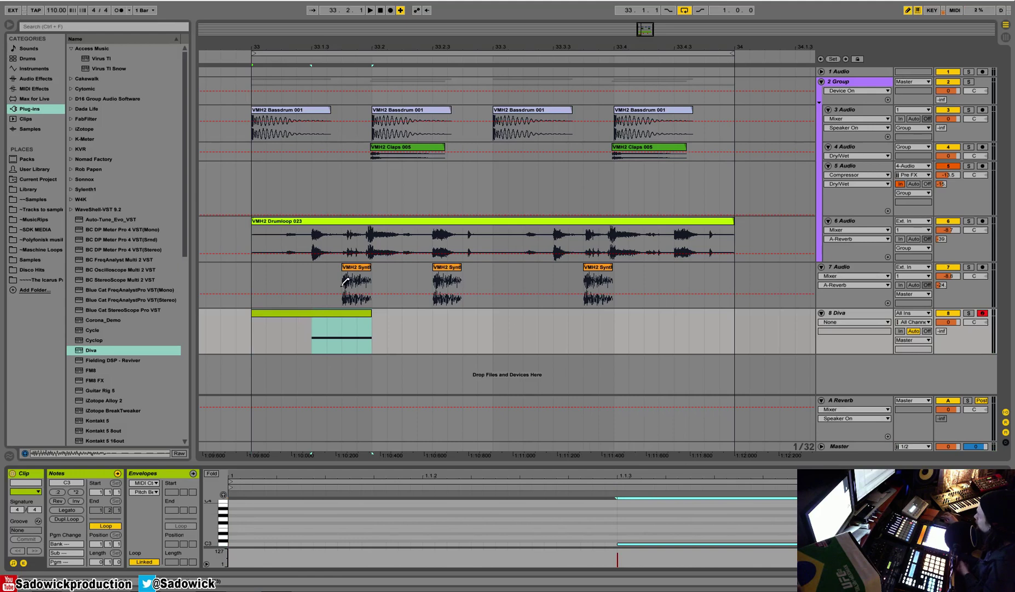
# Step: Duplicate the one-beat Diva MIDI clip three times so that it fills bar 33
pyautogui.click(329, 313)
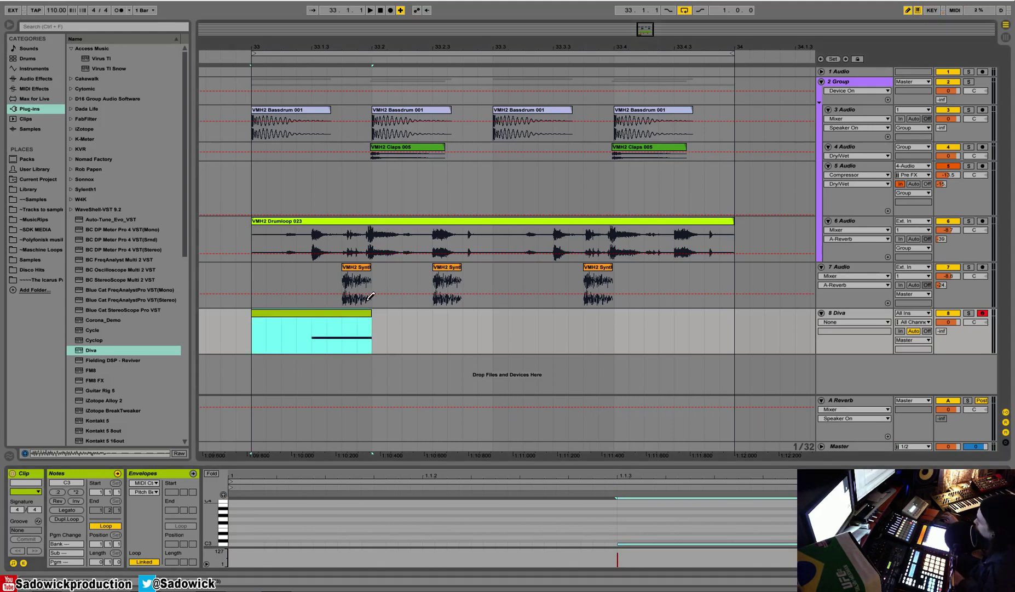
pyautogui.hotkey('ctrl', 'd')
pyautogui.hotkey('ctrl', 'd')
pyautogui.hotkey('ctrl', 'd')
# Step: Raise the project tempo to 126 BPM and play the loop before and after the change
pyautogui.click(303, 317)
pyautogui.press('space')
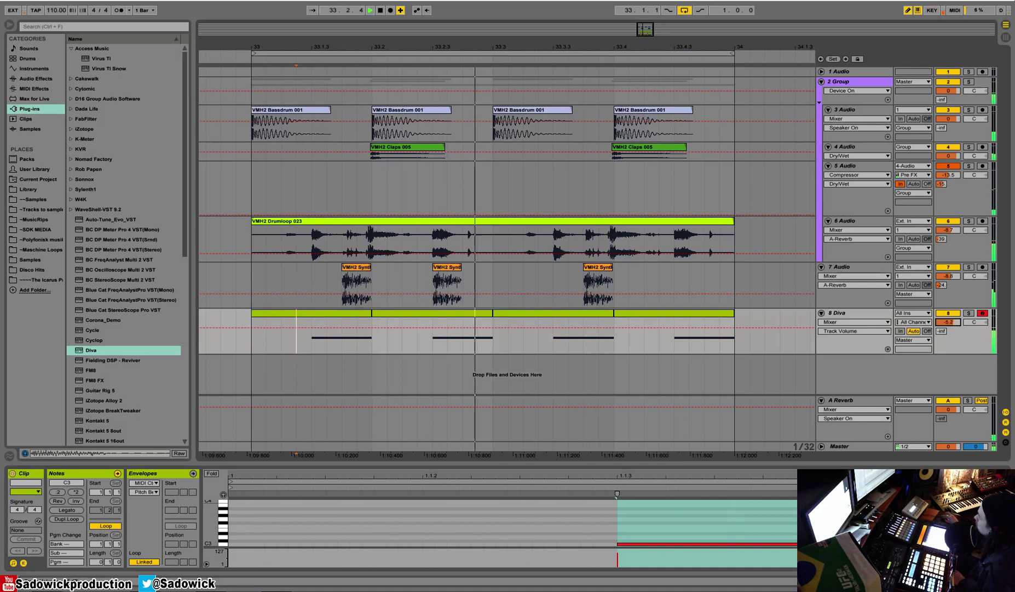
pyautogui.press('space')
pyautogui.moveTo(56, 11); pyautogui.dragTo(56, 2)
pyautogui.press('space')
pyautogui.press('space')
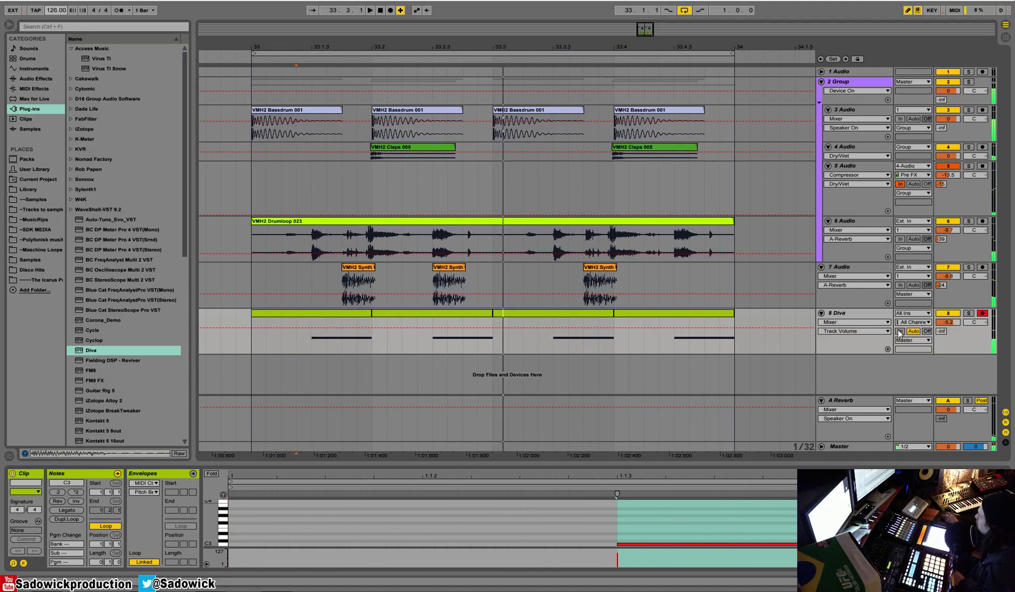
# Step: Open the Diva plug-in on track 8, lower its filter cutoff to 73.00 and play the loop
pyautogui.click(852, 313)
pyautogui.click(964, 581)
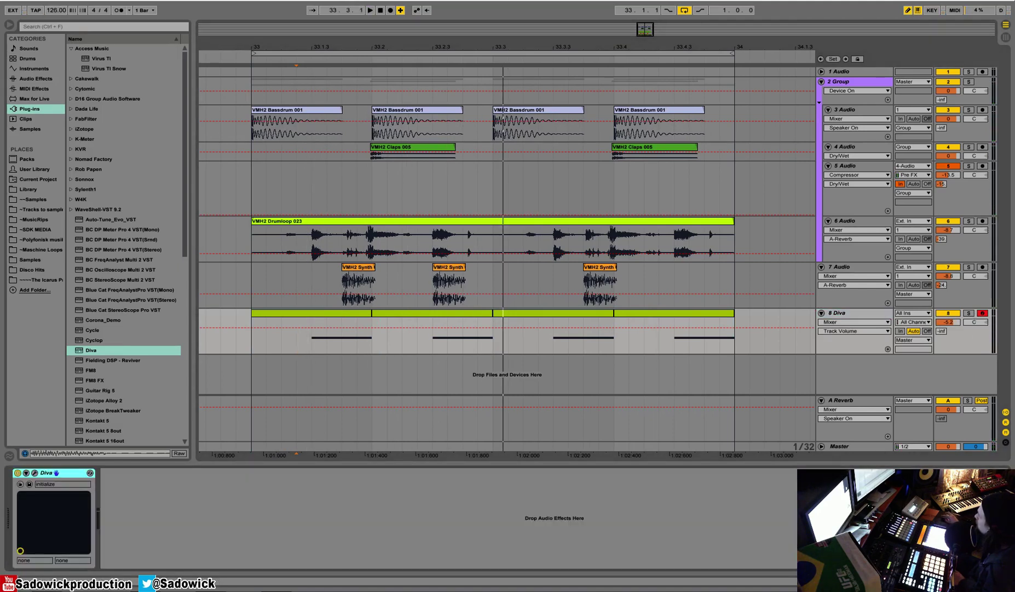
pyautogui.click(34, 472)
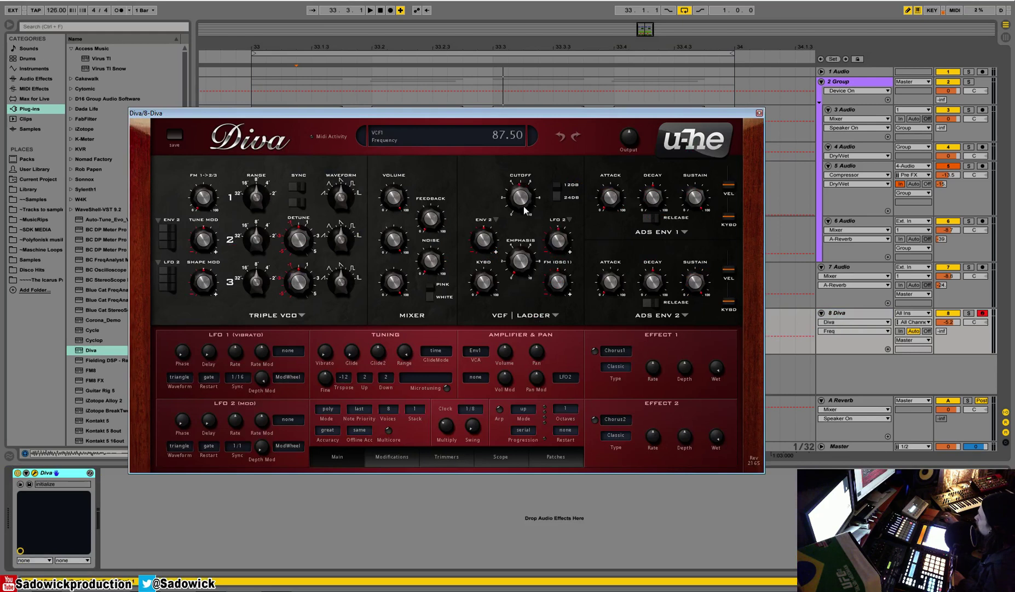
pyautogui.moveTo(524, 217)
pyautogui.mouseDown()
pyautogui.moveTo(521, 242)
pyautogui.moveTo(526, 222)
pyautogui.mouseUp()
pyautogui.press('space')
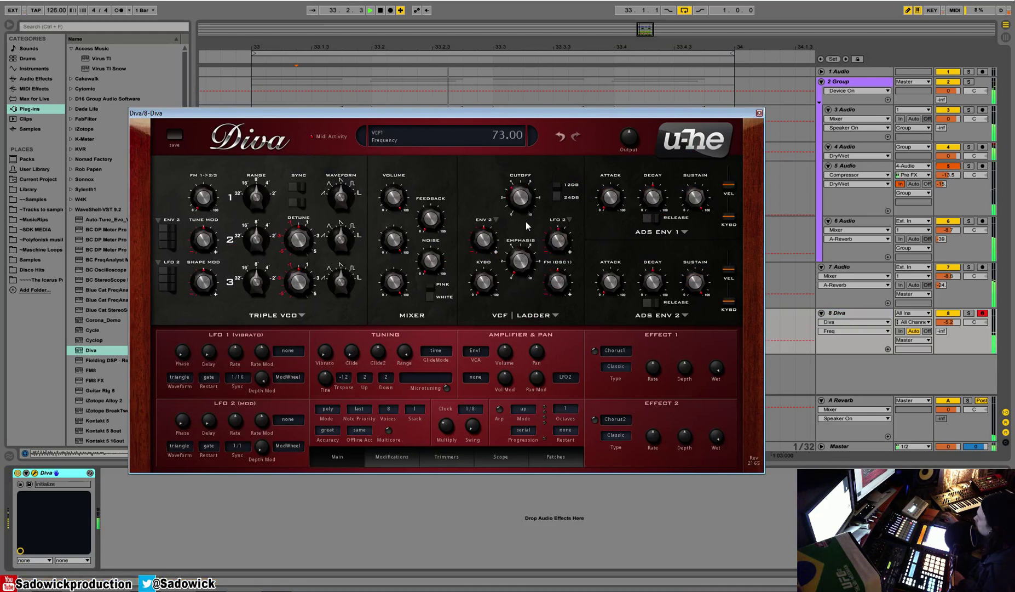
# Step: Transpose Diva to 24 and raise its filter cutoff to 84.50
pyautogui.click(345, 379)
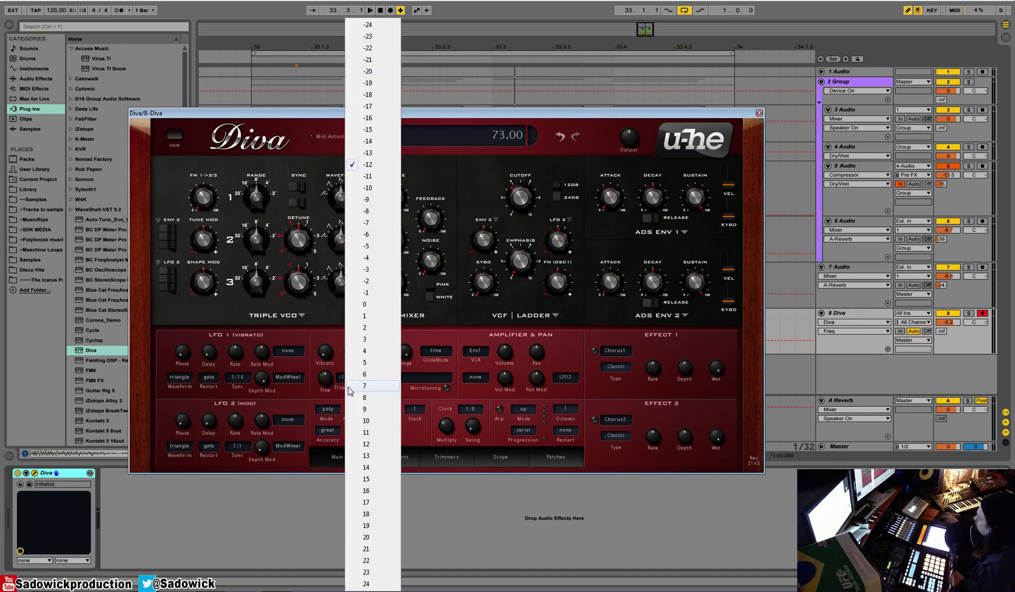
pyautogui.click(374, 585)
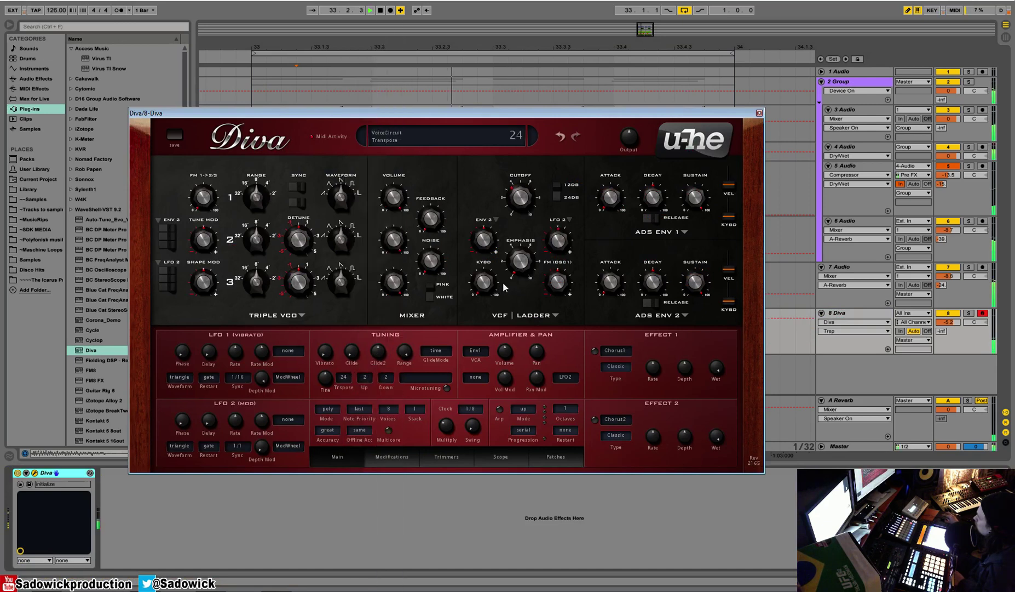
pyautogui.moveTo(522, 189)
pyautogui.mouseDown()
pyautogui.moveTo(521, 170)
pyautogui.moveTo(523, 188)
pyautogui.mouseUp()
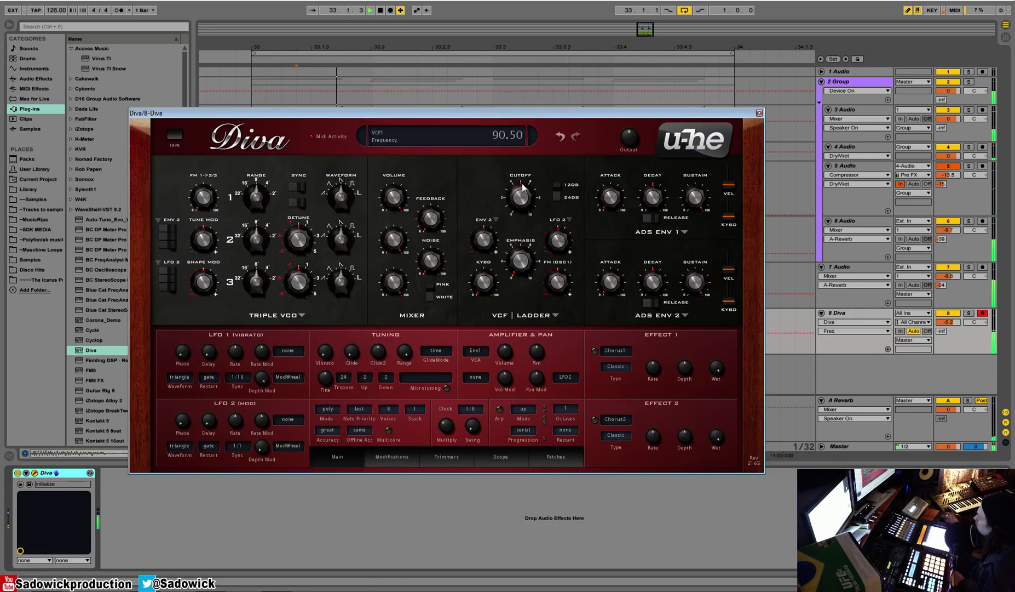
# Step: Set Diva's transpose to -24, then stop playback and close the plug-in window
pyautogui.click(343, 377)
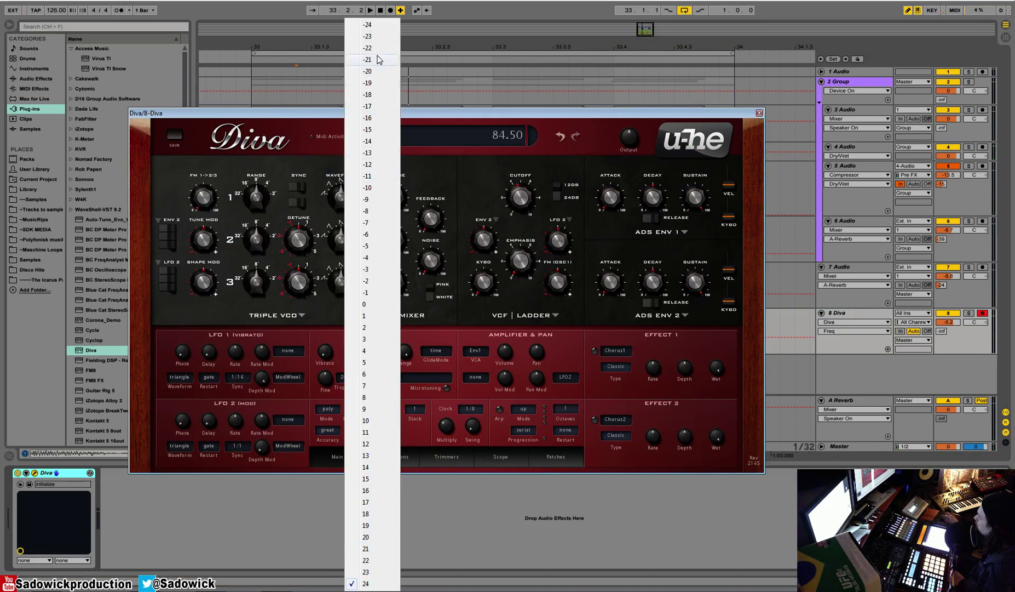
pyautogui.click(375, 25)
pyautogui.press('space')
pyautogui.click(759, 113)
# Step: Move the Diva track into the group below the bass drum and copy the bar of clap clips to the empty compressor track beneath them
pyautogui.moveTo(856, 314); pyautogui.dragTo(861, 146)
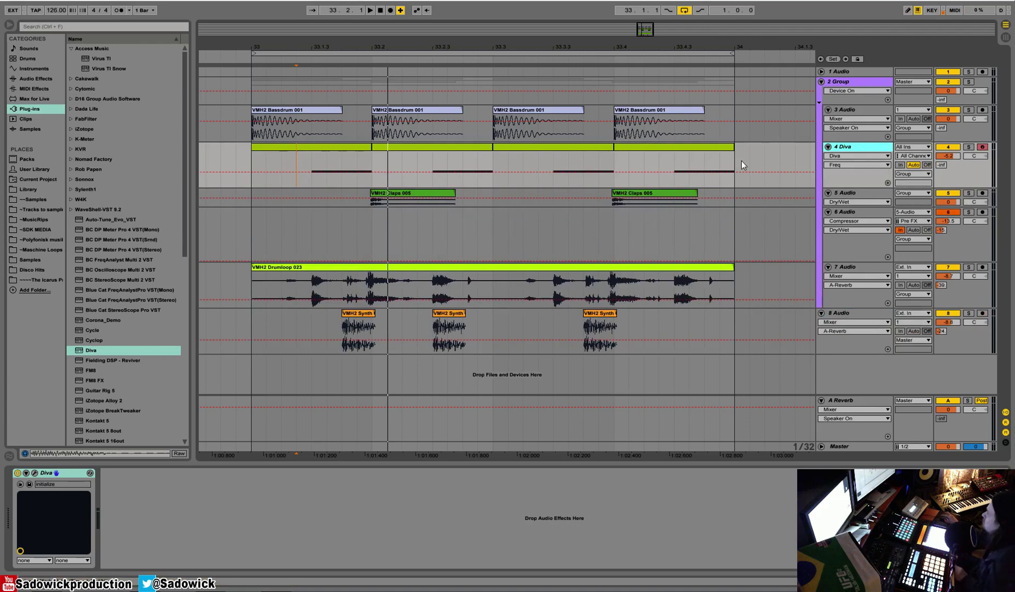
pyautogui.moveTo(731, 196); pyautogui.dragTo(254, 201)
pyautogui.hotkey('ctrl', 'c')
pyautogui.click(252, 217)
pyautogui.hotkey('ctrl', 'v')
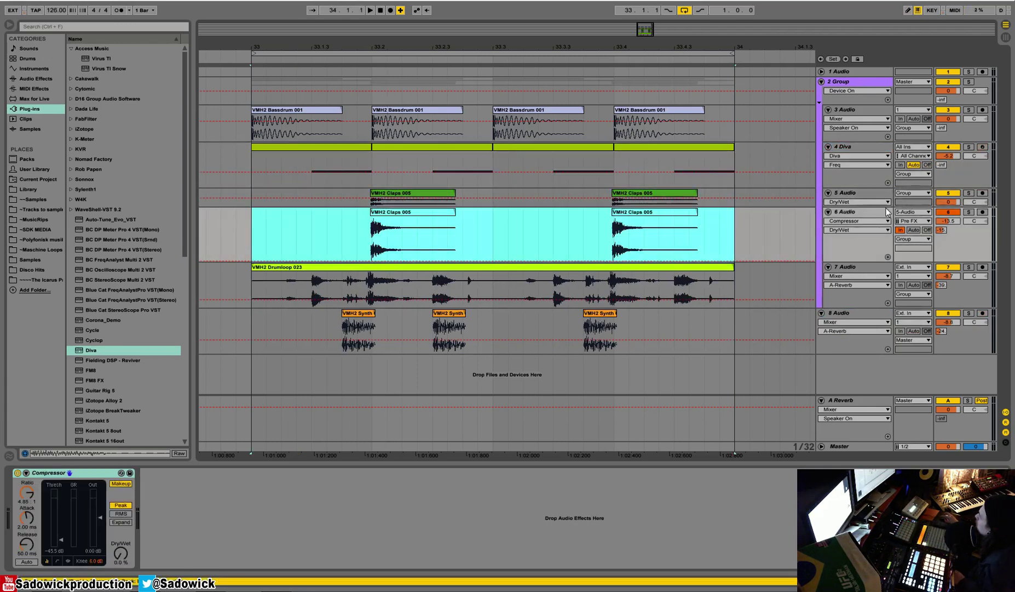
# Step: Set the monitoring of audio track 6 to Auto and its audio input to Ext. In
pyautogui.click(919, 231)
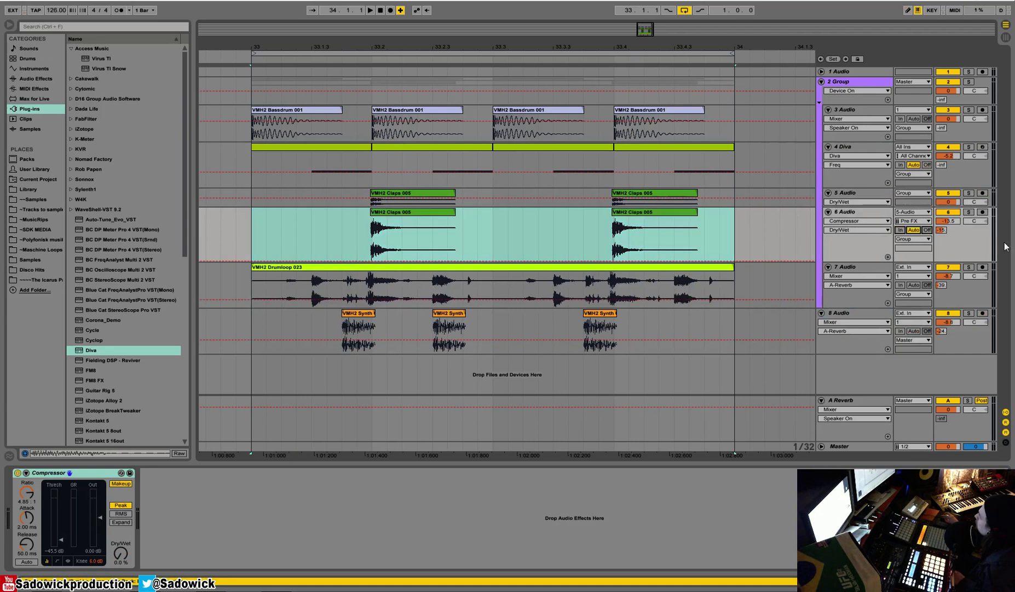
pyautogui.click(912, 212)
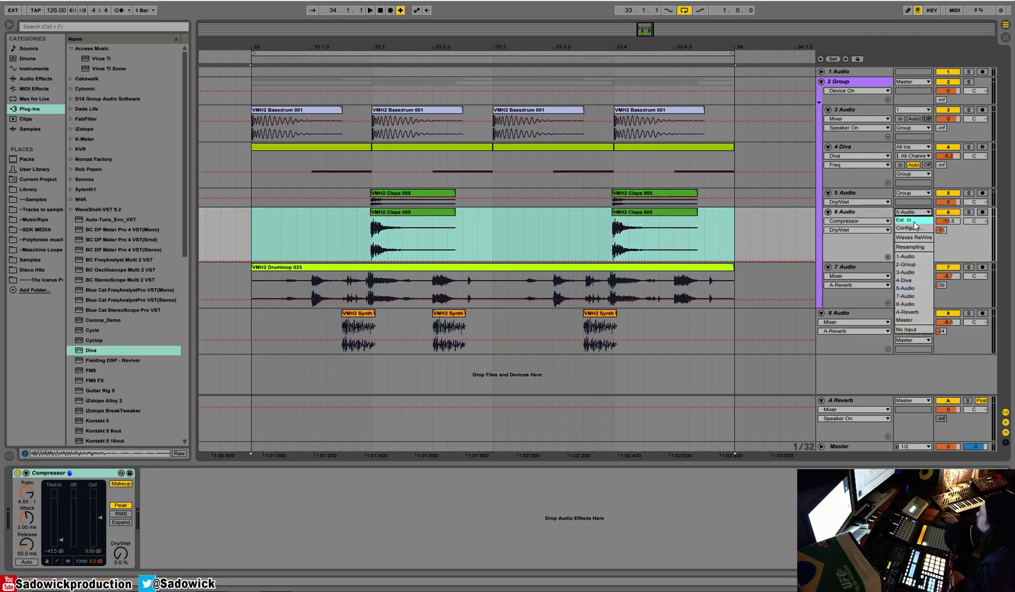
pyautogui.click(914, 220)
# Step: Play the loop while toggling solo on the copied claps track 6
pyautogui.click(970, 212)
pyautogui.press('space')
pyautogui.click(970, 212)
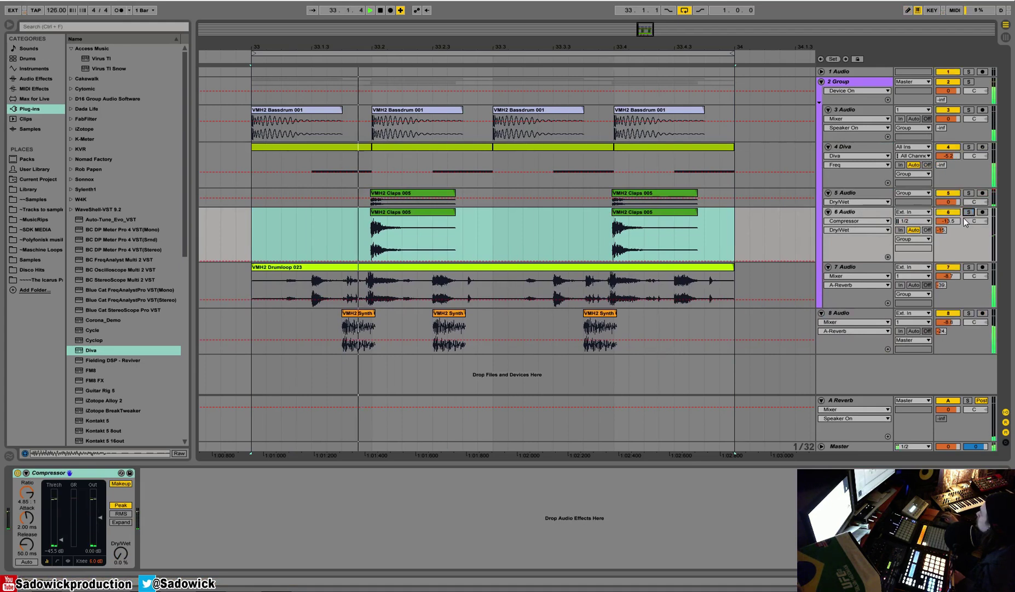
pyautogui.press('space')
# Step: Reduce the height of the copied claps track 6 to make its lane more compact
pyautogui.moveTo(990, 240); pyautogui.dragTo(967, 267)
pyautogui.click(872, 214)
pyautogui.click(904, 239)
pyautogui.click(904, 238)
pyautogui.click(905, 239)
pyautogui.click(908, 241)
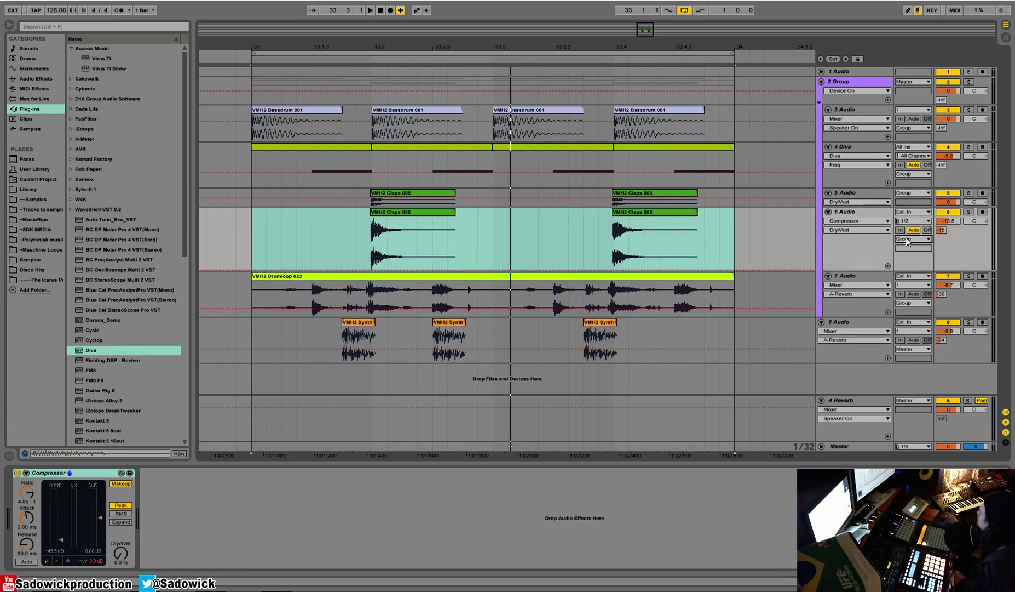
pyautogui.moveTo(957, 253); pyautogui.dragTo(966, 219)
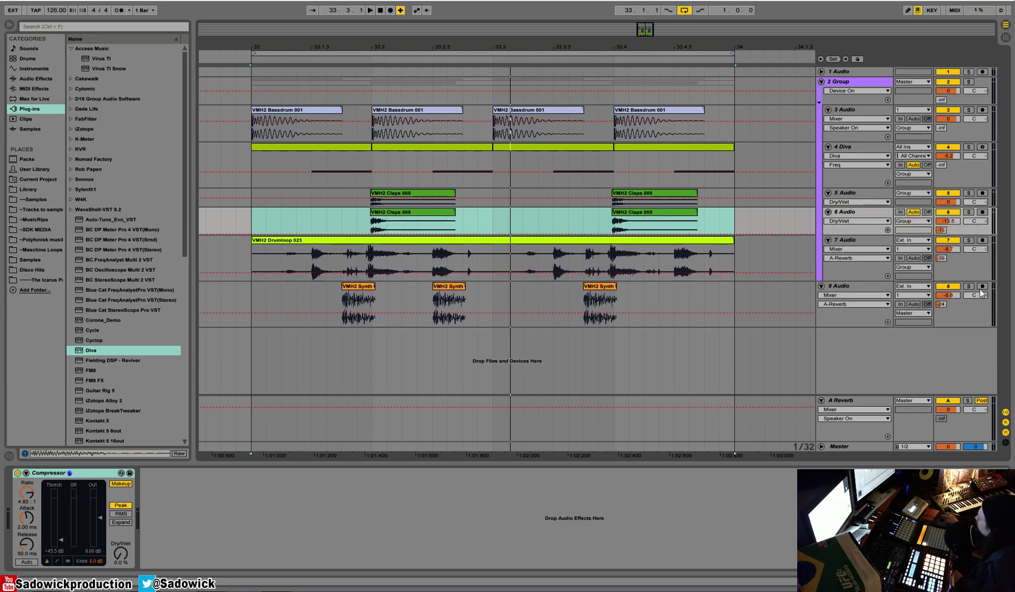
pyautogui.moveTo(971, 257); pyautogui.dragTo(964, 267)
# Step: Solo the Diva track, select its first MIDI clip and play the loop
pyautogui.click(274, 112)
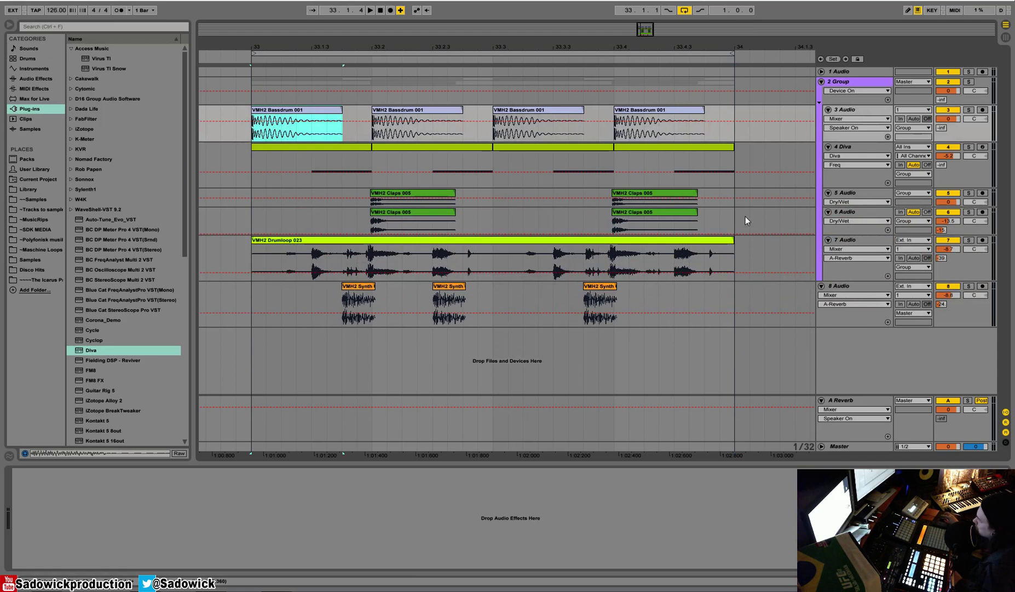
pyautogui.click(969, 147)
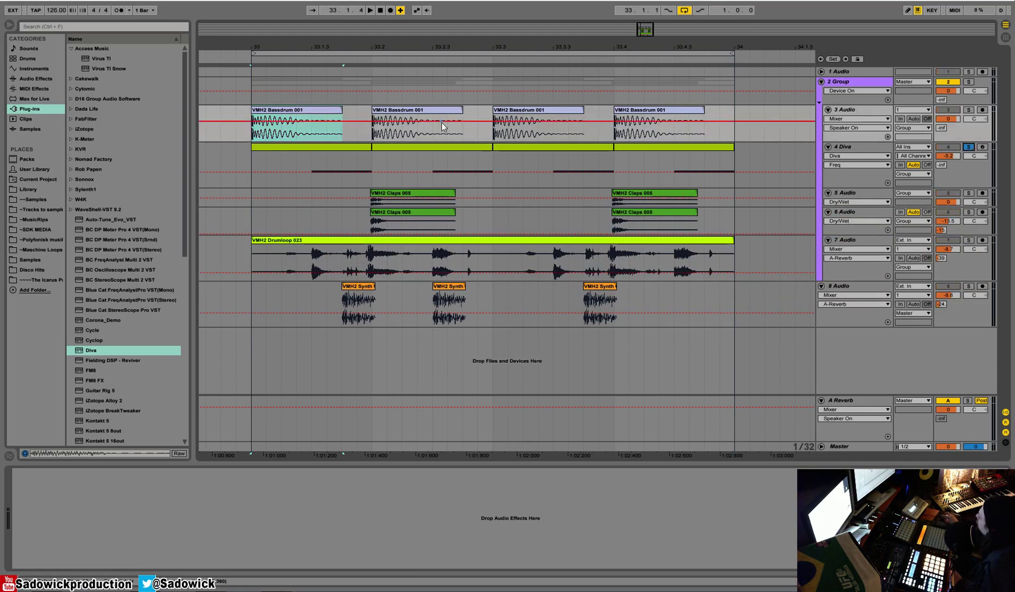
pyautogui.click(317, 148)
pyautogui.press('space')
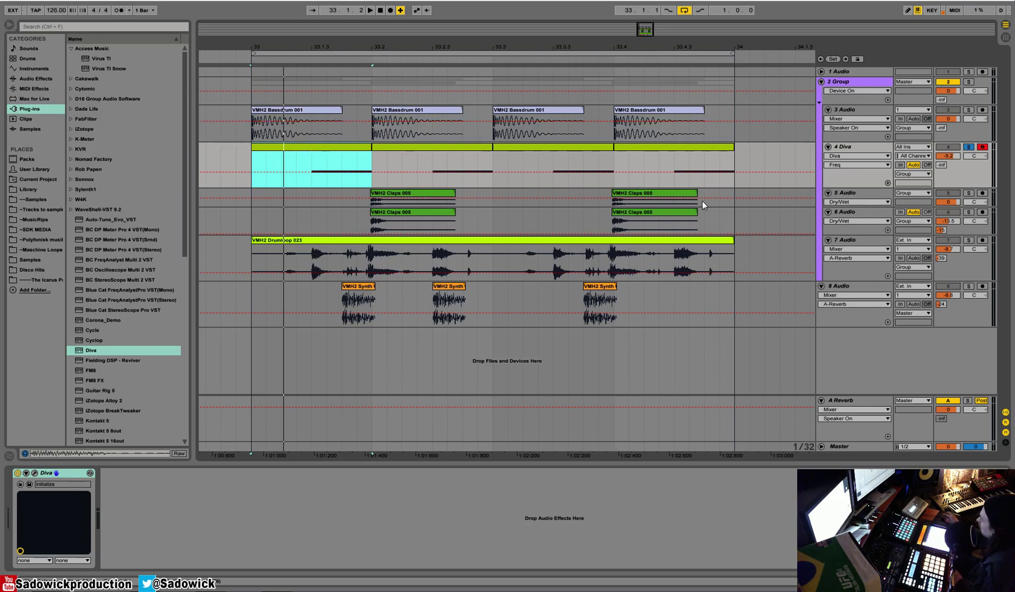
# Step: Consolidate the four VMH2 Bassdrum 001 clips across bar 33 into a single one-bar clip
pyautogui.moveTo(736, 129); pyautogui.dragTo(252, 126)
pyautogui.click(322, 110)
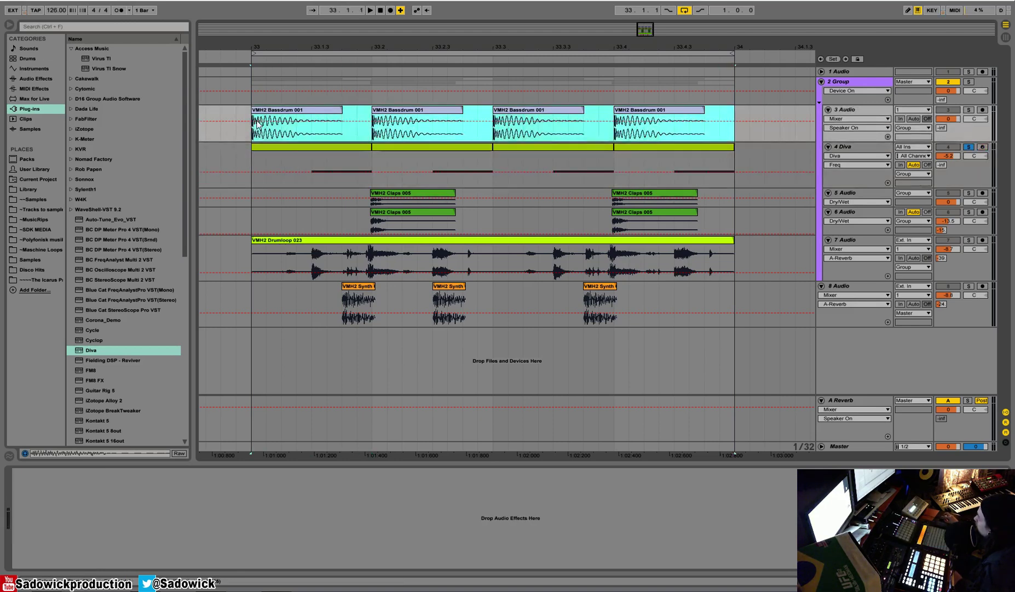
pyautogui.rightClick(302, 114)
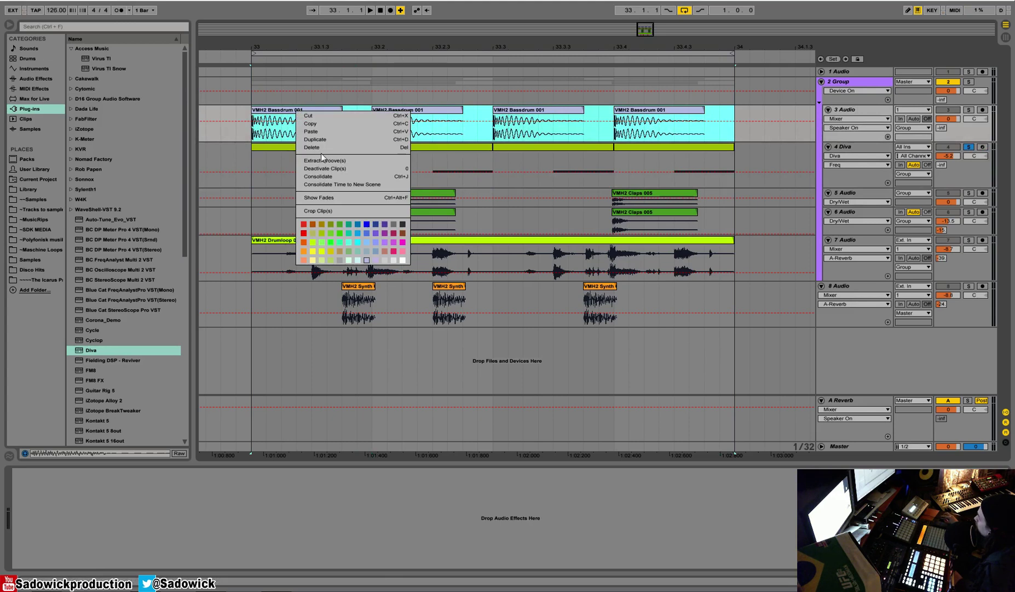
pyautogui.click(317, 169)
pyautogui.rightClick(274, 133)
pyautogui.click(299, 162)
pyautogui.click(326, 110)
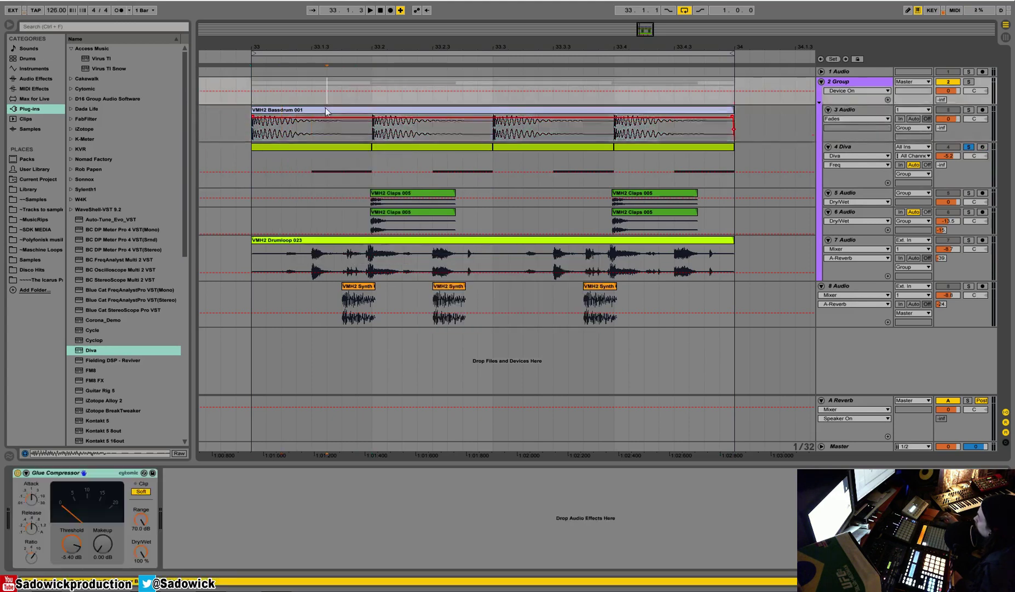
# Step: Show the consolidated bass drum clip's settings and turn on its looping
pyautogui.hotkey('shift', 'Tab')
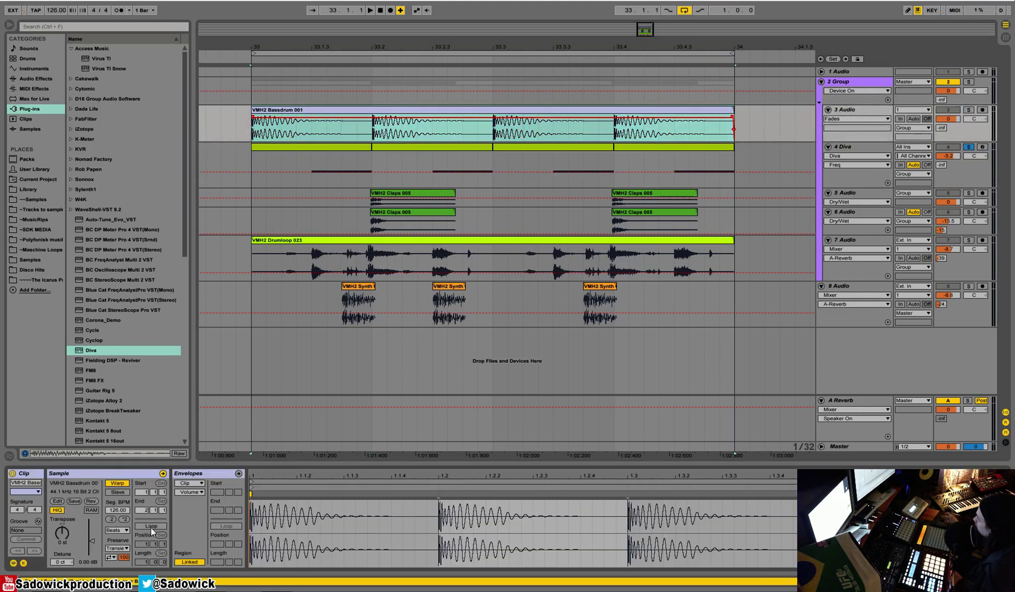
pyautogui.moveTo(357, 53)
pyautogui.mouseDown()
pyautogui.moveTo(329, 30)
pyautogui.moveTo(353, 35)
pyautogui.mouseUp()
pyautogui.click(346, 123)
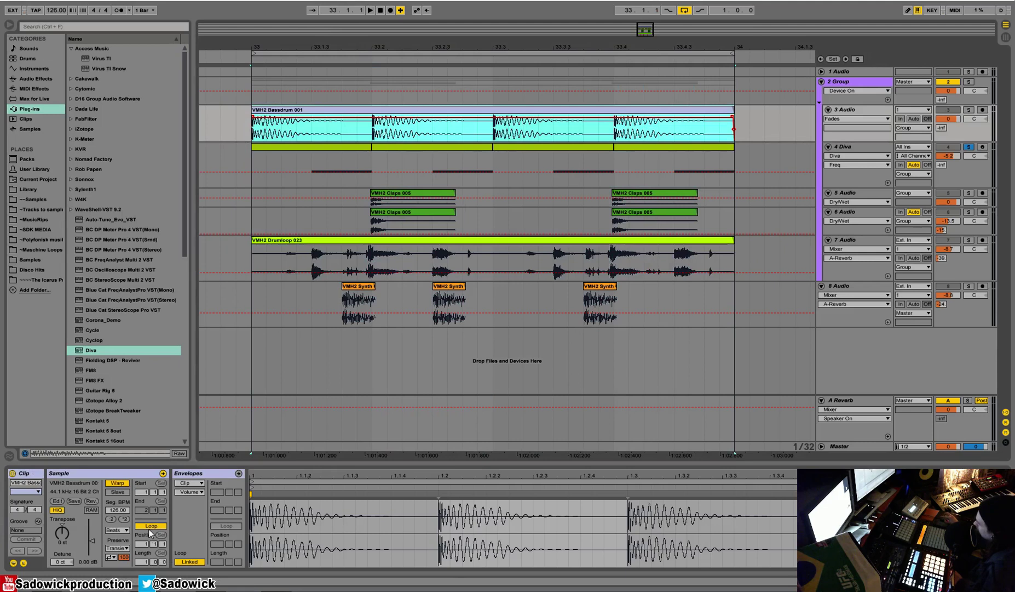
pyautogui.moveTo(436, 46); pyautogui.dragTo(419, 21)
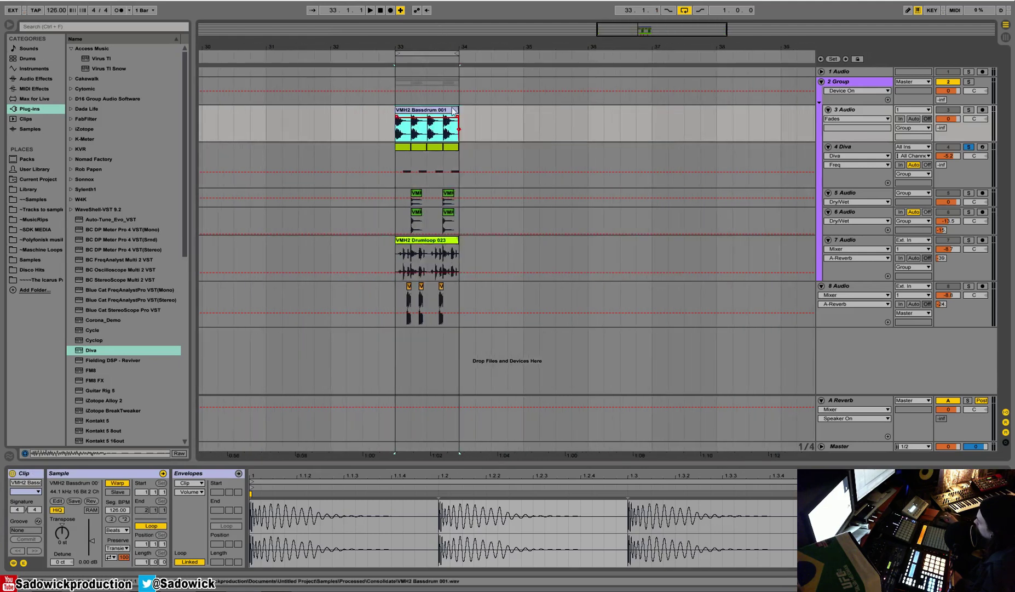
pyautogui.moveTo(457, 110)
pyautogui.mouseDown()
pyautogui.moveTo(569, 163)
pyautogui.moveTo(453, 125)
pyautogui.mouseUp()
# Step: Consolidate the four MIDI clips on the Diva track across bar 33 into a single one-bar clip
pyautogui.moveTo(416, 46); pyautogui.dragTo(421, 71)
pyautogui.click(328, 159)
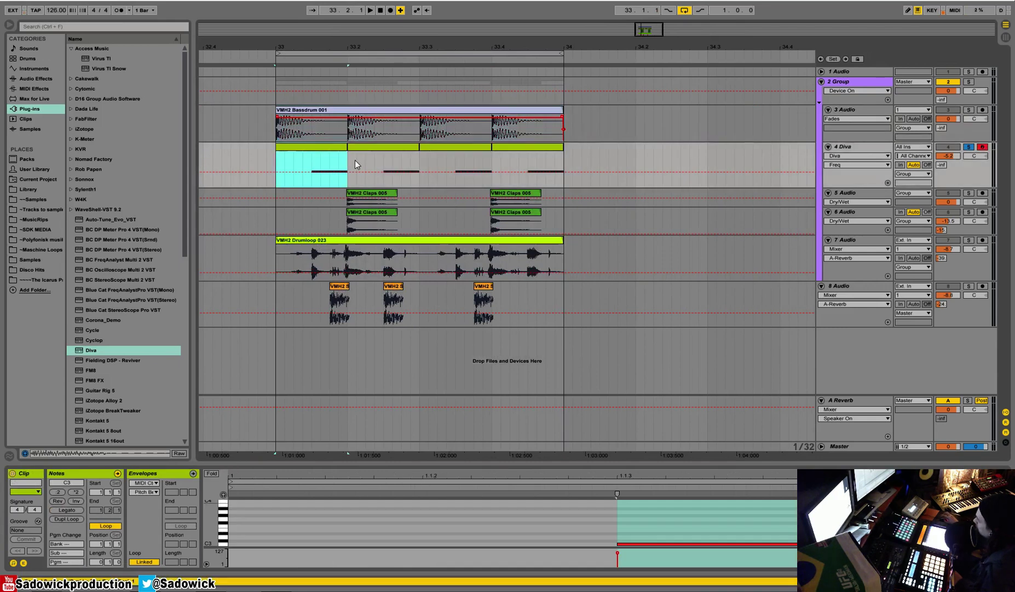
pyautogui.keyDown('shift'); pyautogui.click(561, 164); pyautogui.keyUp('shift')
pyautogui.rightClick(563, 165)
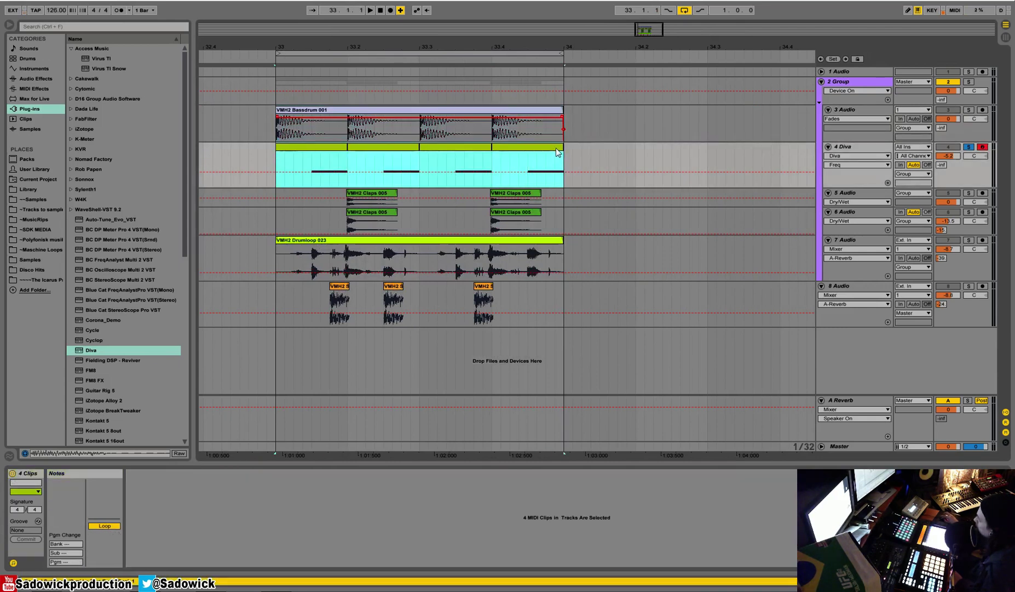
pyautogui.click(616, 195)
# Step: Consolidate the VMH2 Claps 005 clips on track 5 across bar 33 into a one-bar clip
pyautogui.moveTo(555, 199); pyautogui.dragTo(276, 200)
pyautogui.rightClick(344, 192)
pyautogui.click(392, 258)
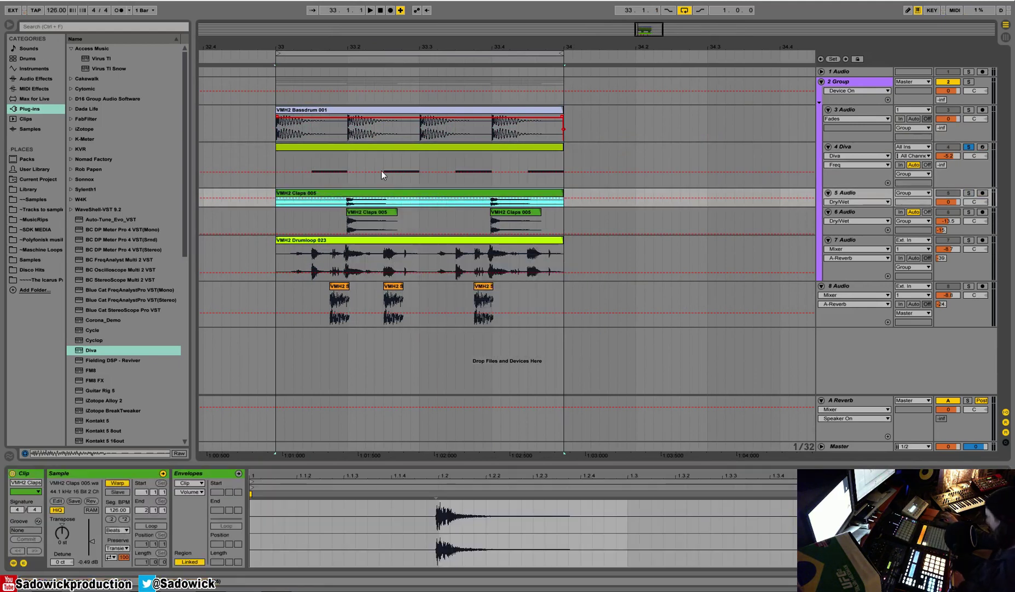
# Step: Replace the separate claps on track 6 with a copy of the consolidated claps clip, starting at bar 33
pyautogui.hotkey('ctrl', 'c')
pyautogui.click(275, 211)
pyautogui.hotkey('ctrl', 'v')
# Step: Shorten the VMH2 Drumloop 023 clip's loop so it ends at bar 2
pyautogui.click(302, 240)
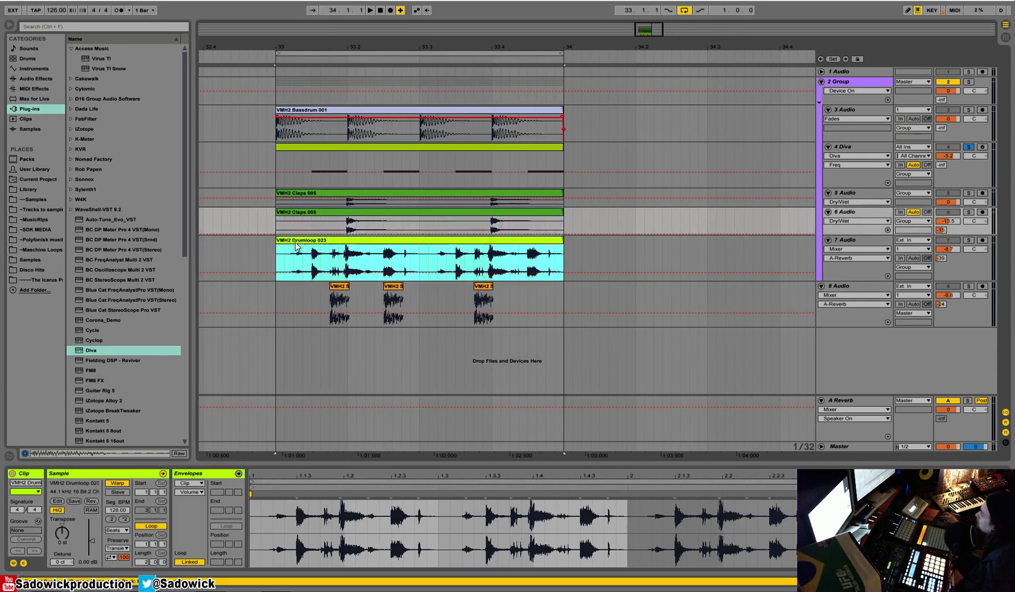
pyautogui.moveTo(1005, 481)
pyautogui.mouseDown()
pyautogui.moveTo(614, 482)
pyautogui.moveTo(627, 482)
pyautogui.mouseUp()
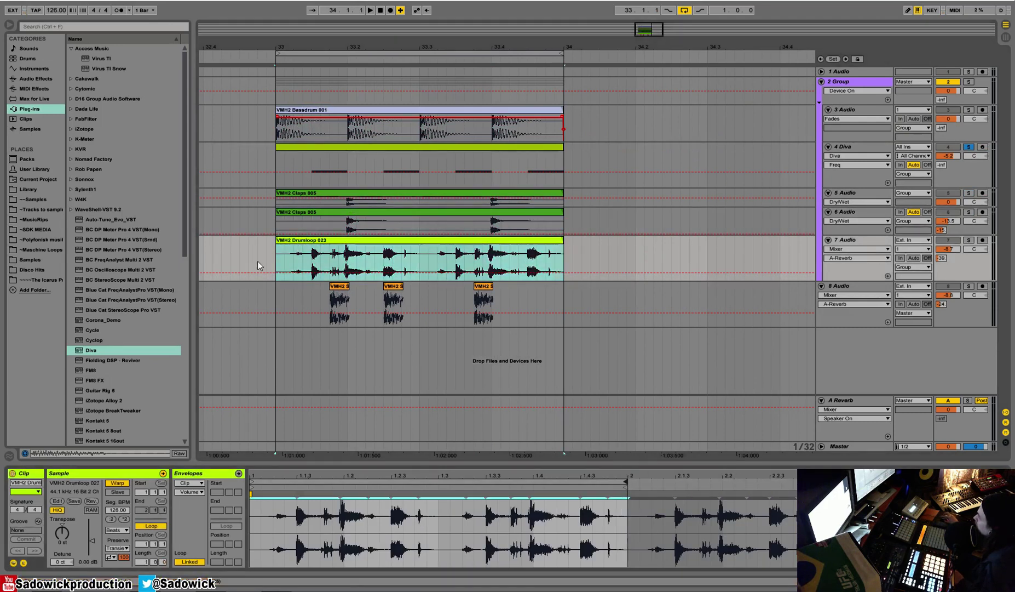
# Step: Consolidate the three synth cut clips on track 8 across bar 33 into a single one-bar clip
pyautogui.moveTo(272, 285); pyautogui.dragTo(554, 294)
pyautogui.rightClick(487, 295)
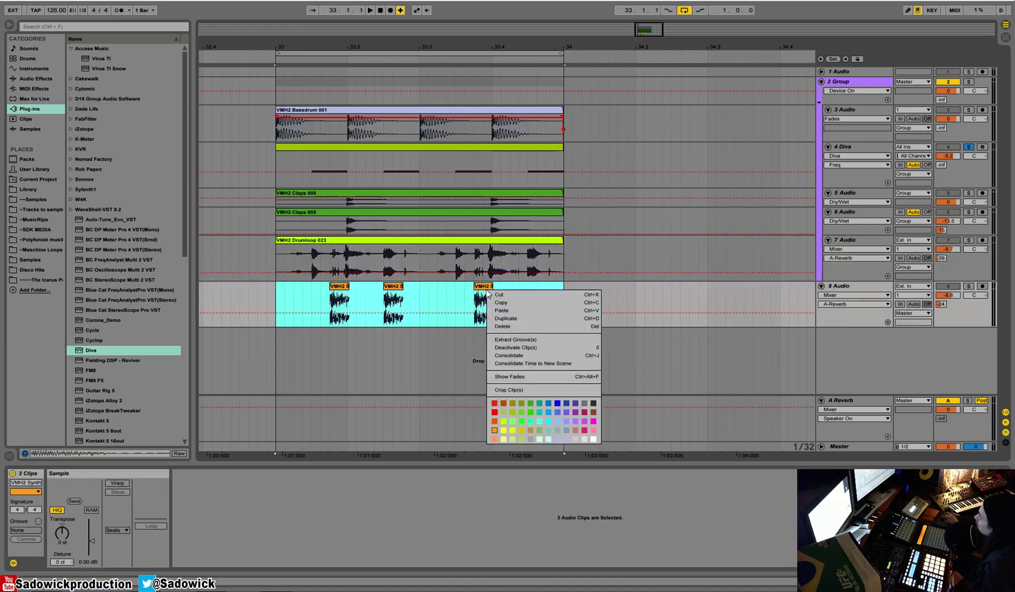
pyautogui.click(526, 356)
pyautogui.moveTo(312, 50); pyautogui.dragTo(312, 63)
pyautogui.moveTo(384, 50); pyautogui.dragTo(384, 54)
pyautogui.moveTo(542, 47); pyautogui.dragTo(541, 33)
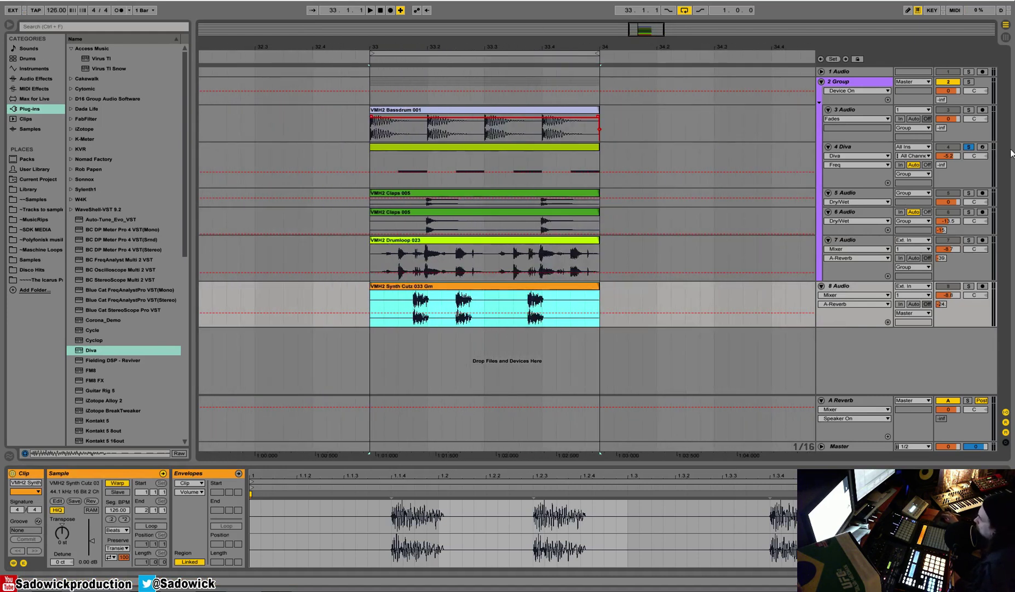
# Step: Play the consolidated Diva clip, freeze the Diva track, and play the frozen version
pyautogui.click(522, 153)
pyautogui.press('space')
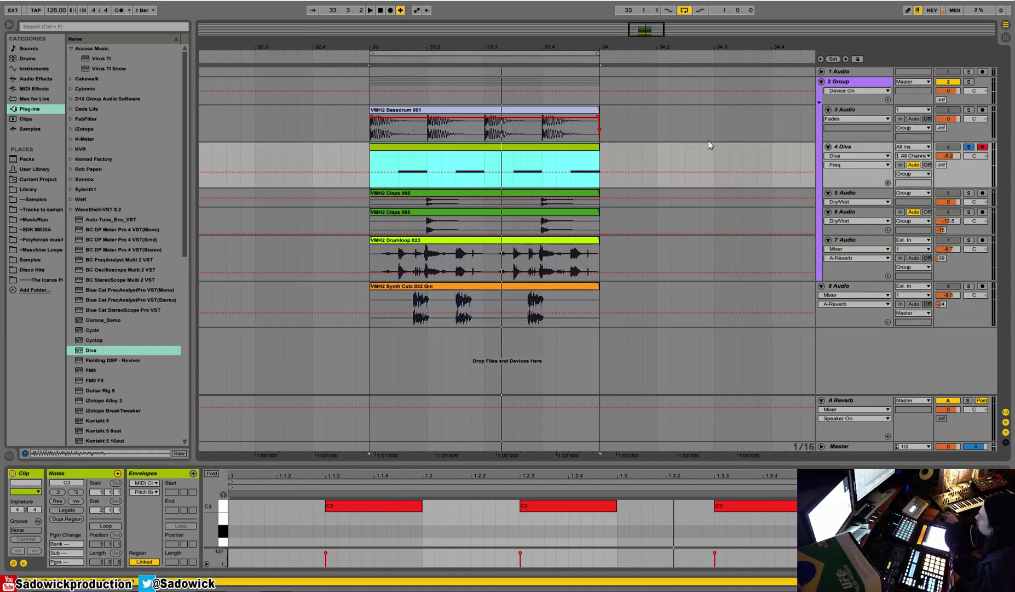
pyautogui.rightClick(505, 150)
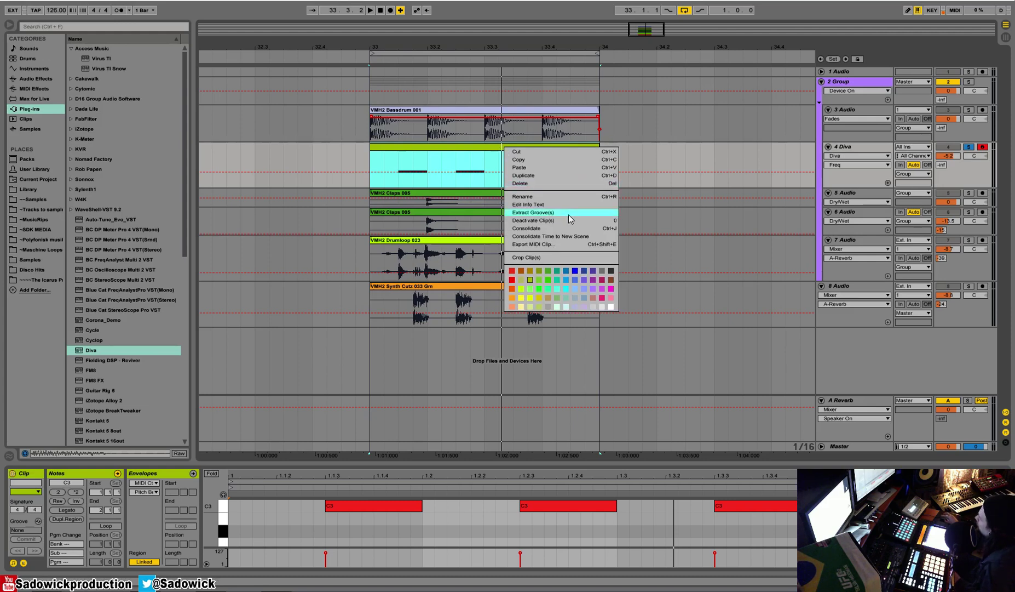
pyautogui.rightClick(857, 148)
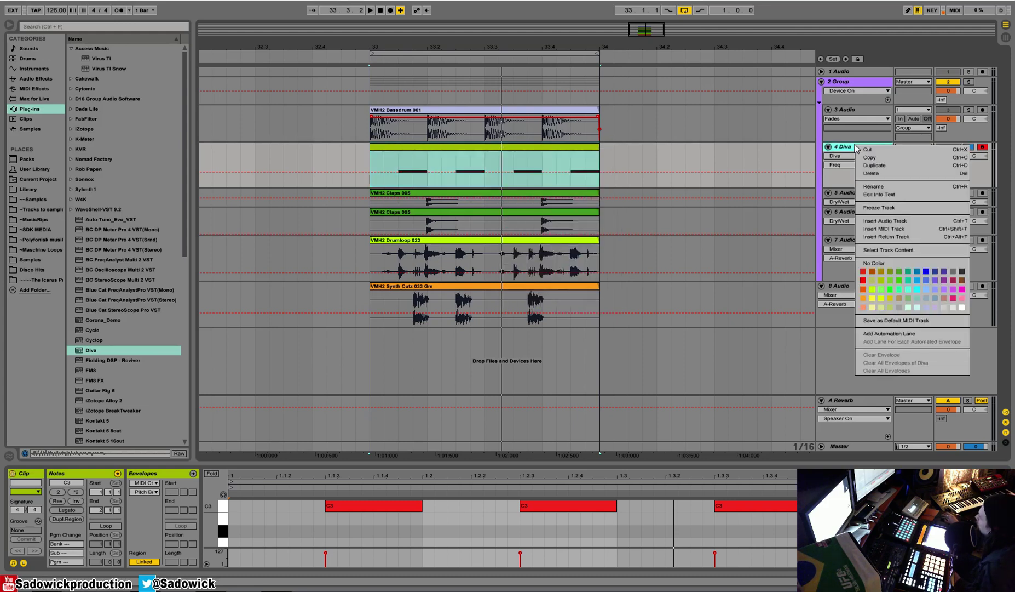
pyautogui.rightClick(846, 147)
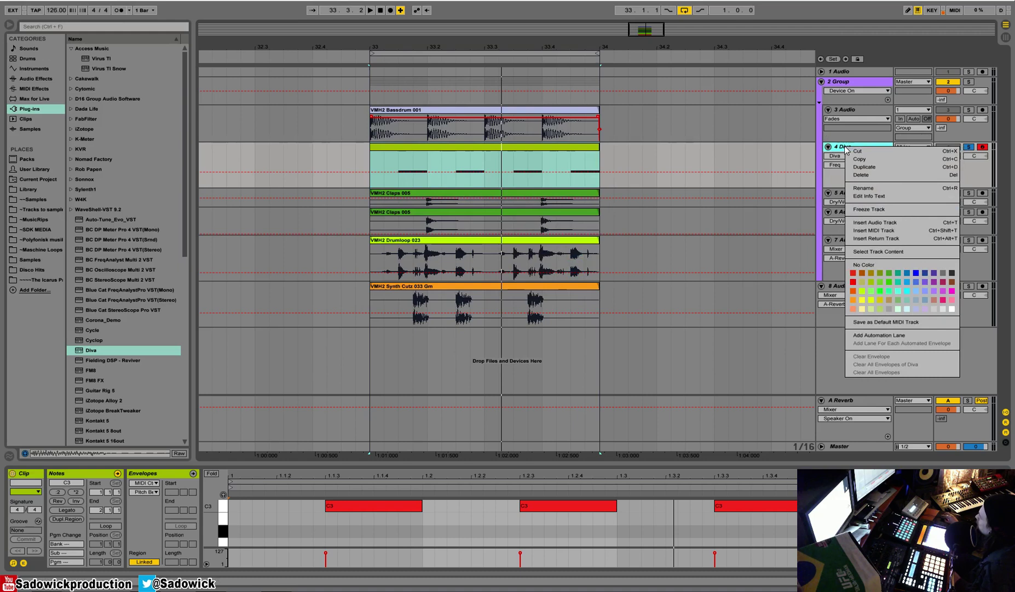
pyautogui.click(859, 209)
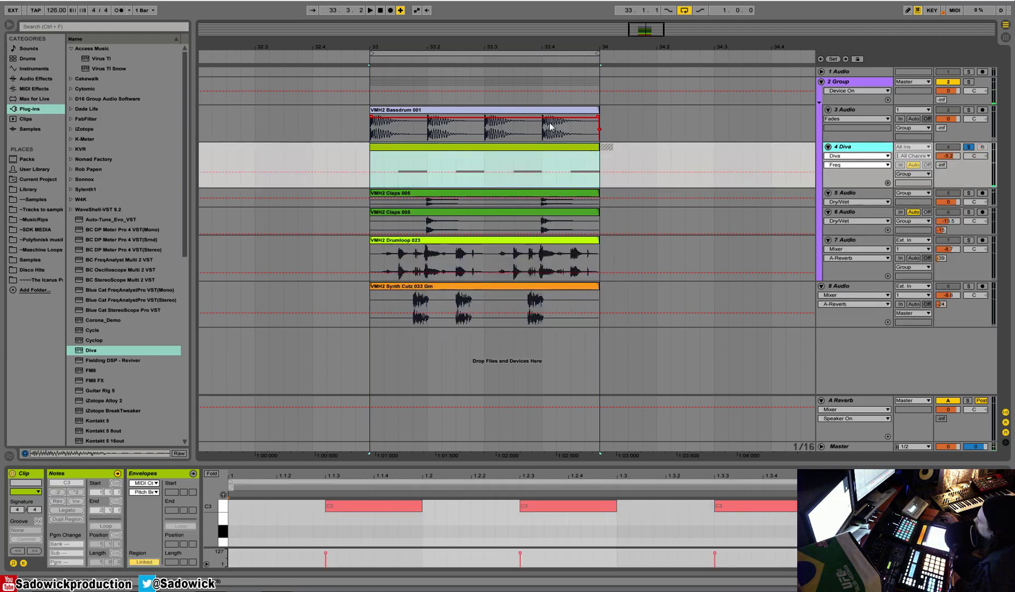
pyautogui.press('space')
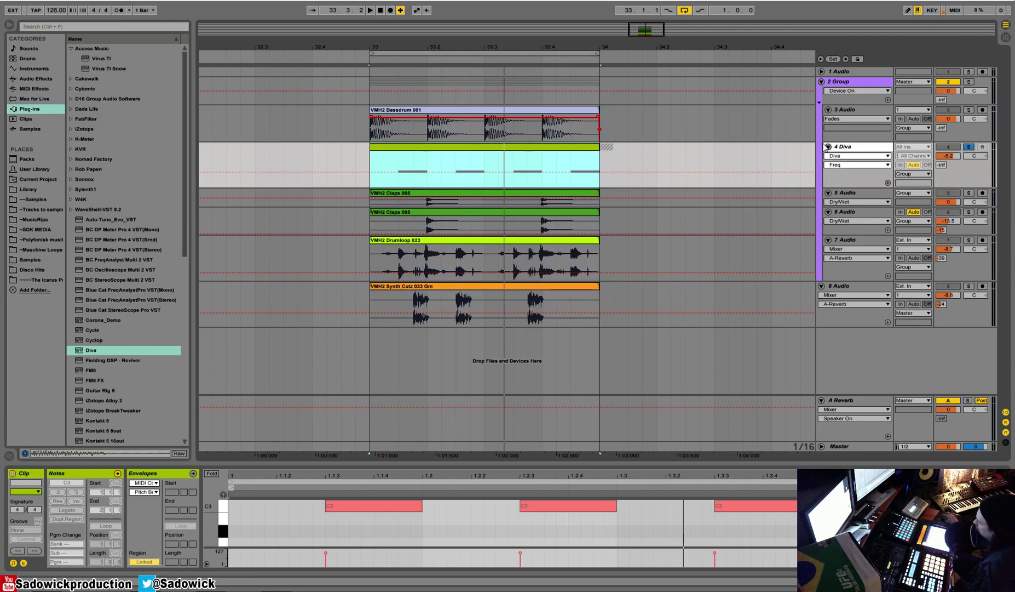
# Step: Unfreeze the Diva track and freeze it again
pyautogui.rightClick(847, 147)
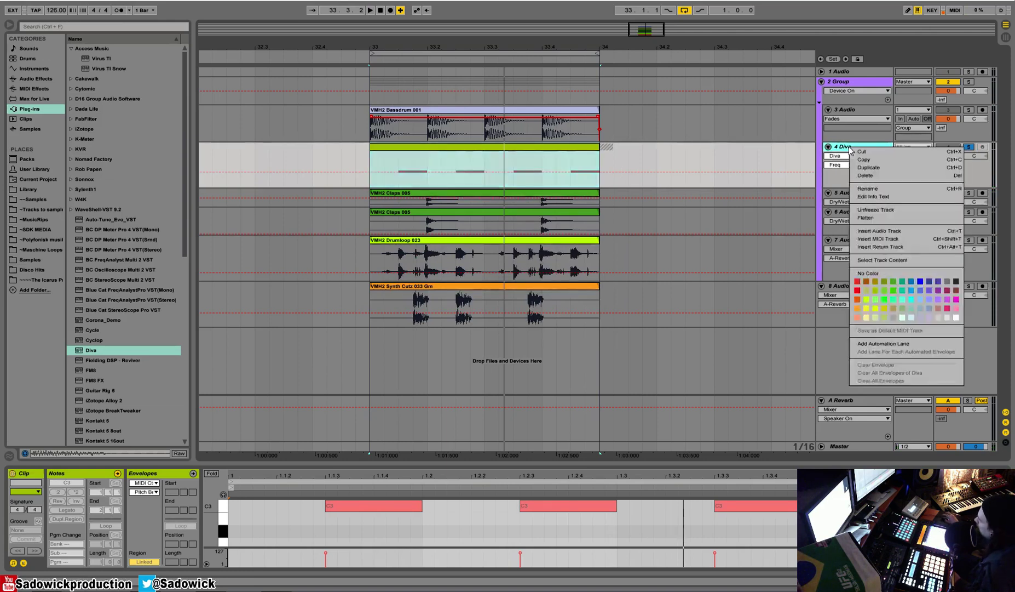
pyautogui.click(892, 209)
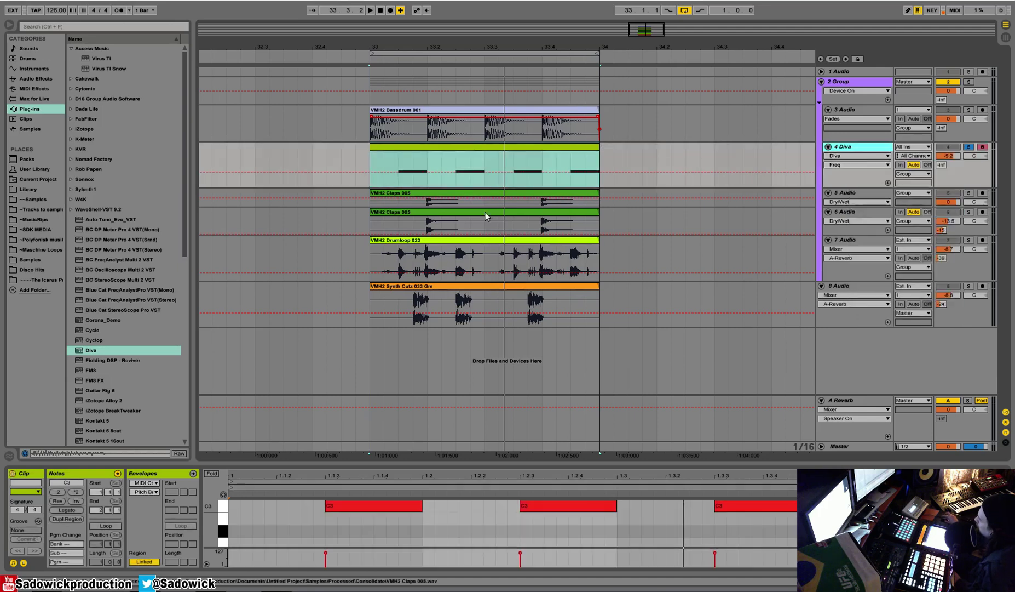
pyautogui.rightClick(878, 148)
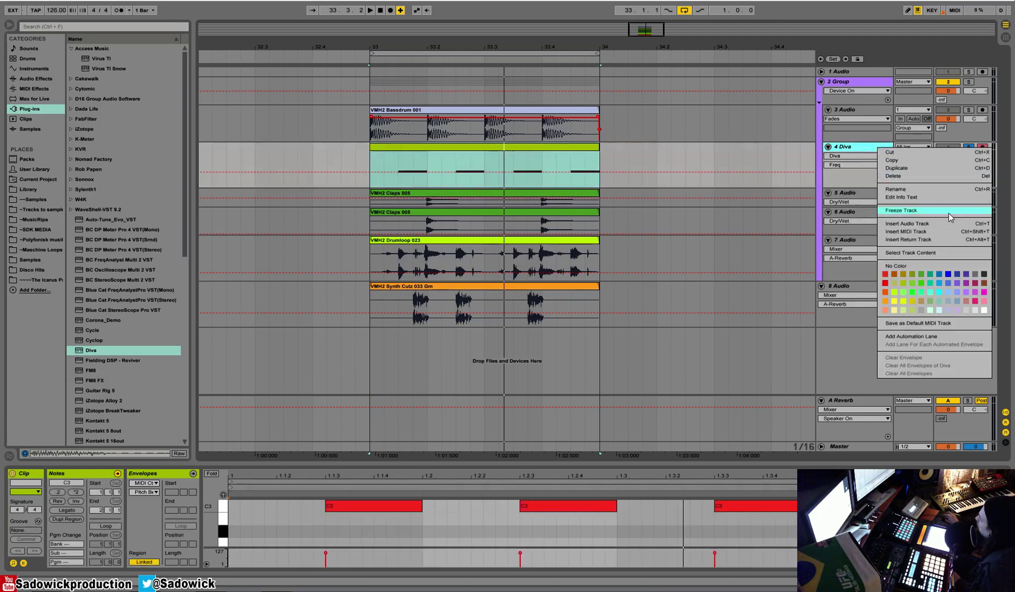
pyautogui.click(926, 211)
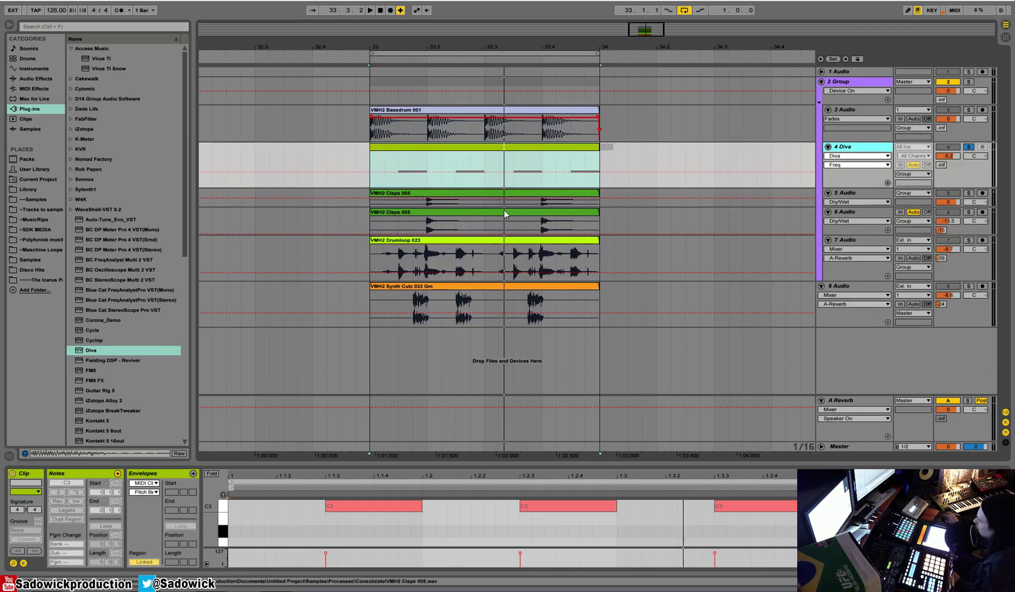
# Step: Play the frozen loop and flatten the Diva track into audio
pyautogui.moveTo(506, 44); pyautogui.dragTo(421, 43)
pyautogui.press('space')
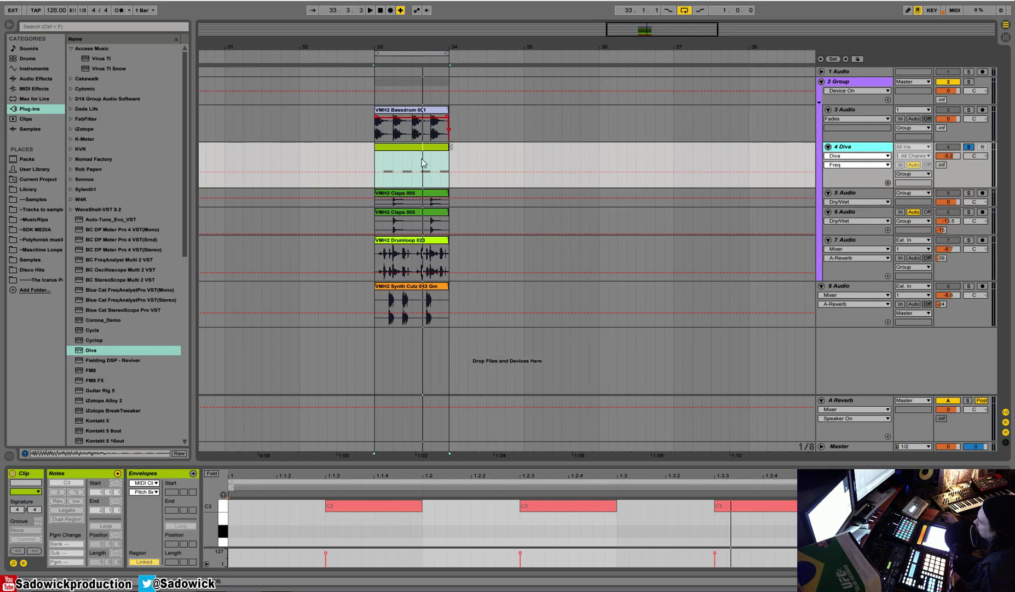
pyautogui.rightClick(859, 151)
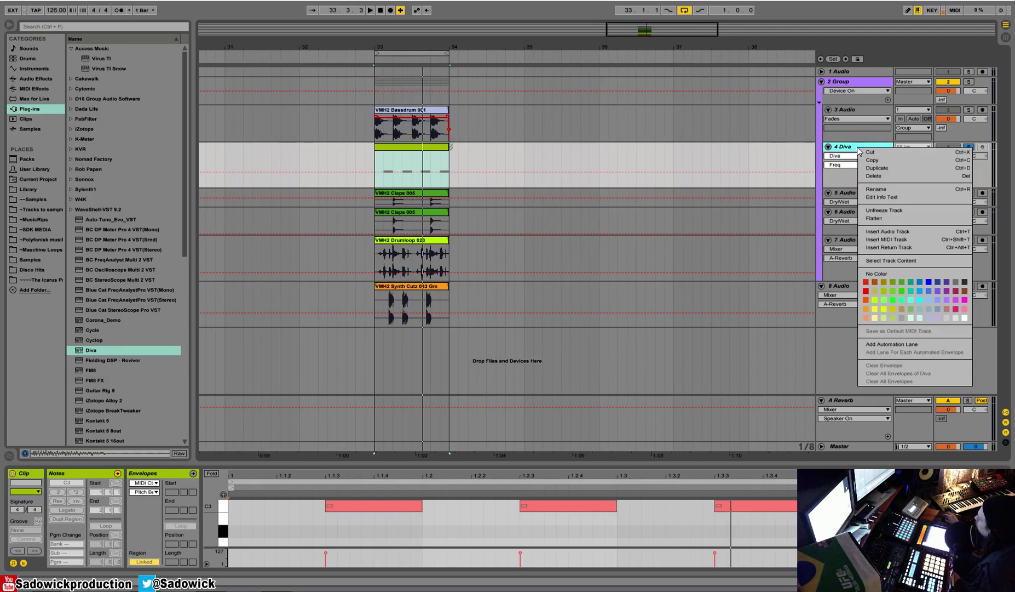
pyautogui.click(875, 218)
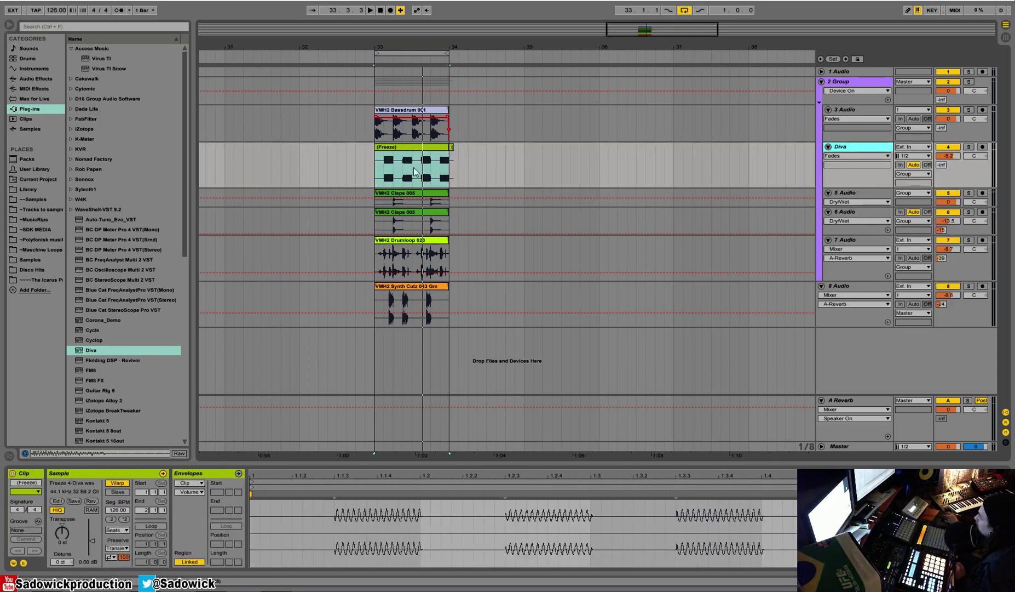
# Step: Inspect the flattened Diva audio clip and its short tail after bar 34, and solo the track
pyautogui.click(415, 148)
pyautogui.moveTo(424, 48); pyautogui.dragTo(475, 112)
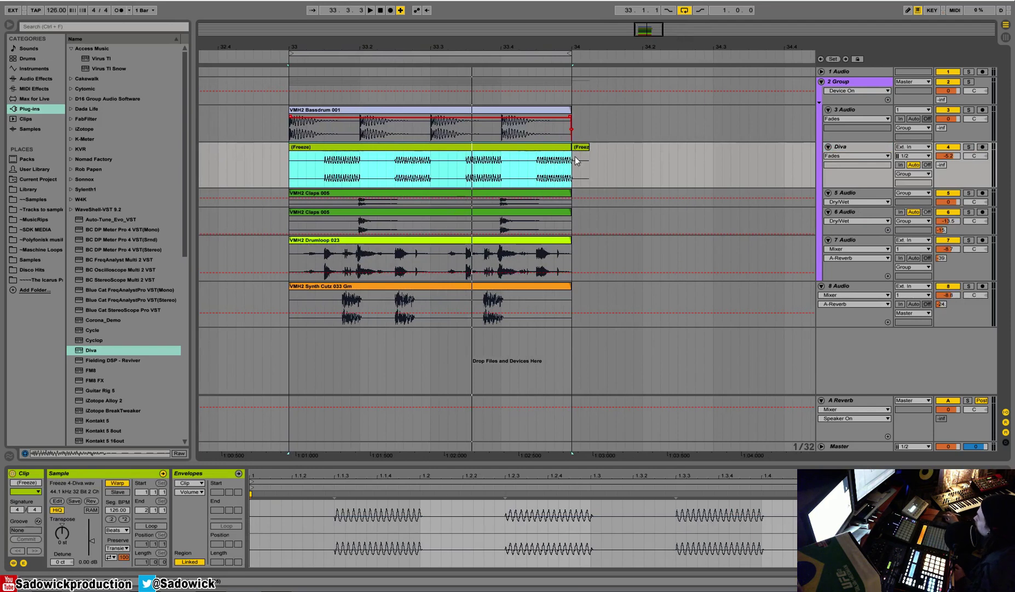
pyautogui.moveTo(569, 148); pyautogui.dragTo(659, 169)
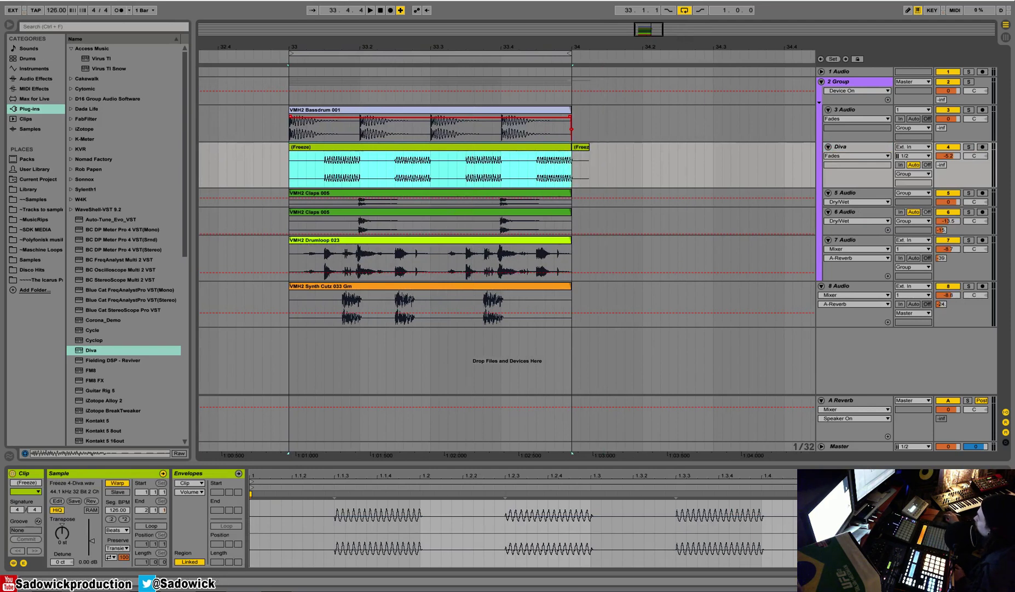
pyautogui.click(525, 530)
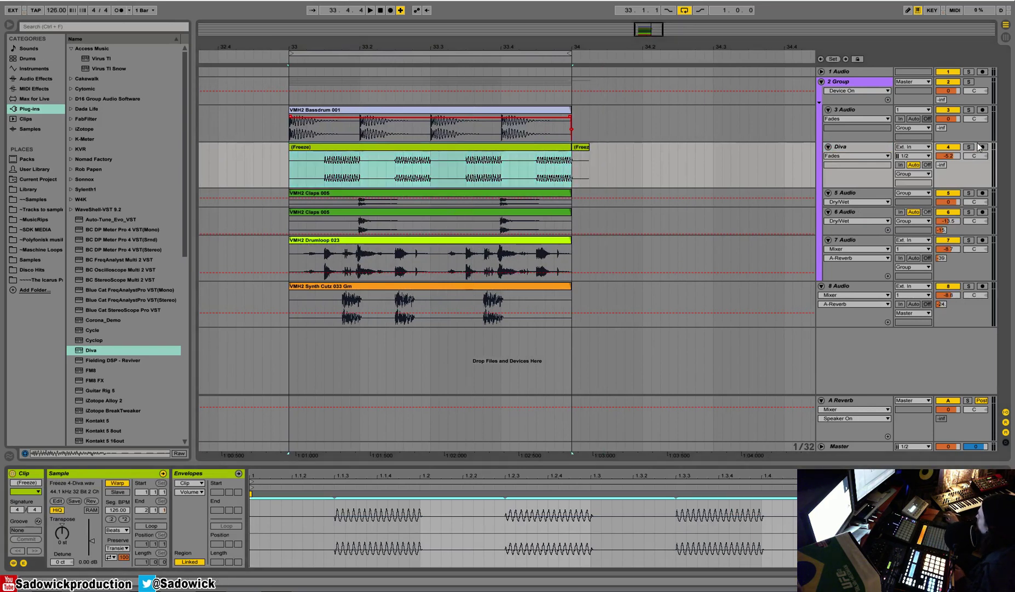
pyautogui.click(968, 146)
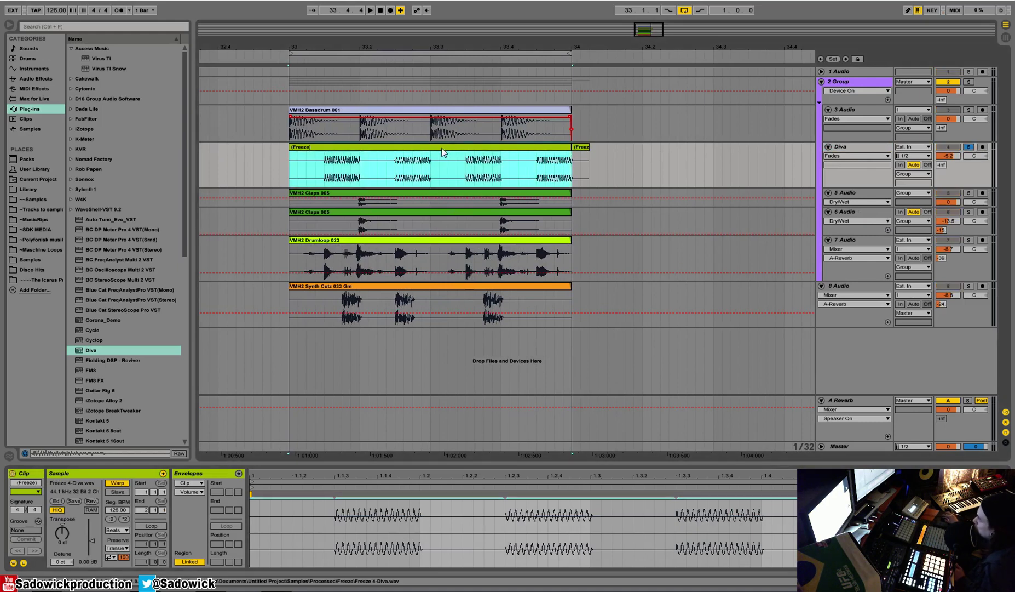
pyautogui.moveTo(328, 44); pyautogui.dragTo(387, 25)
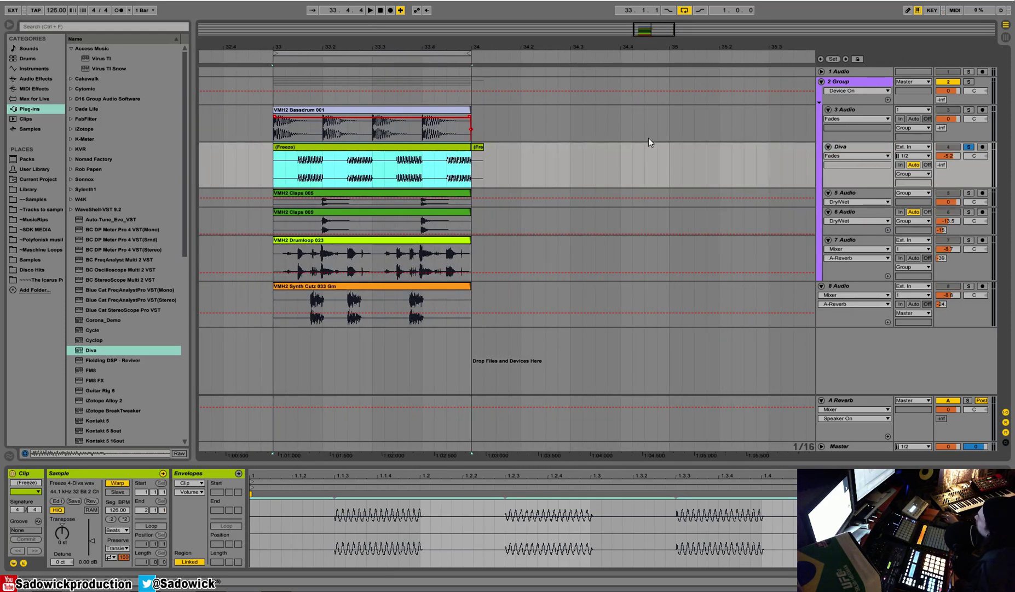
# Step: Slightly increase the height of drumloop track 7 and play the loop with the Diva track soloed
pyautogui.click(983, 249)
pyautogui.click(955, 313)
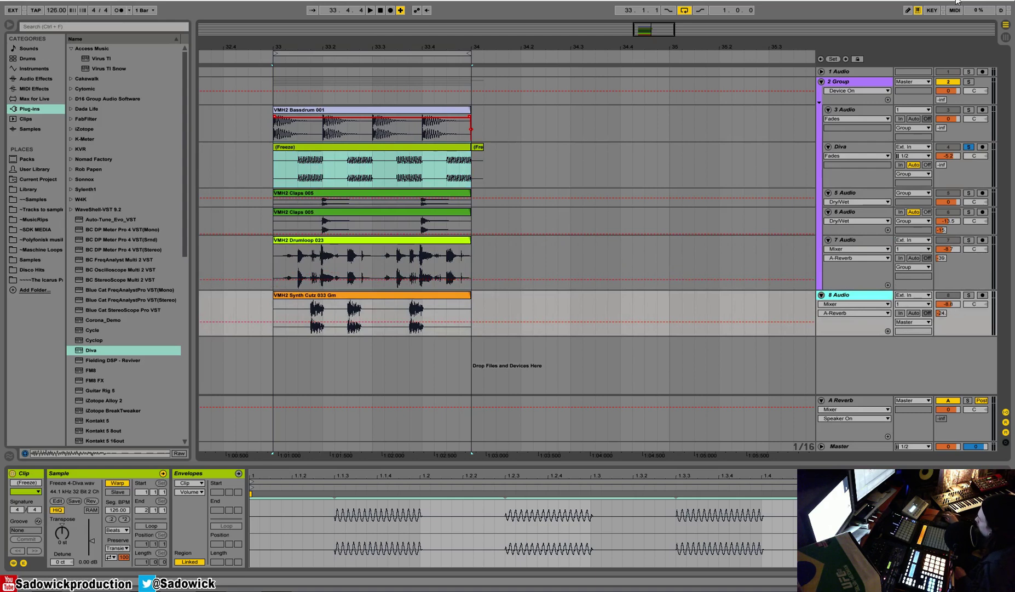
pyautogui.click(356, 109)
pyautogui.press('space')
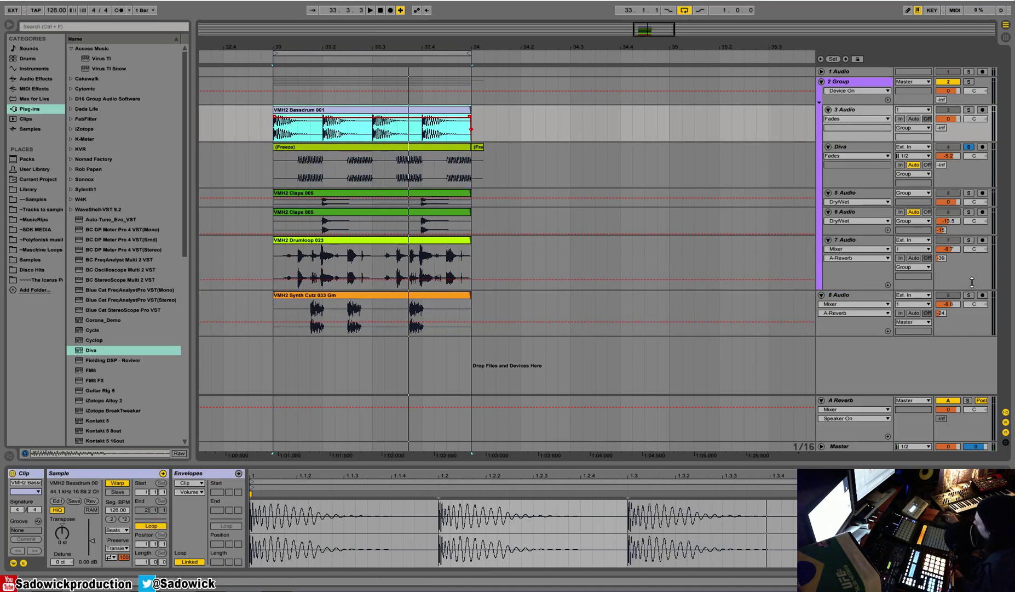
pyautogui.click(551, 289)
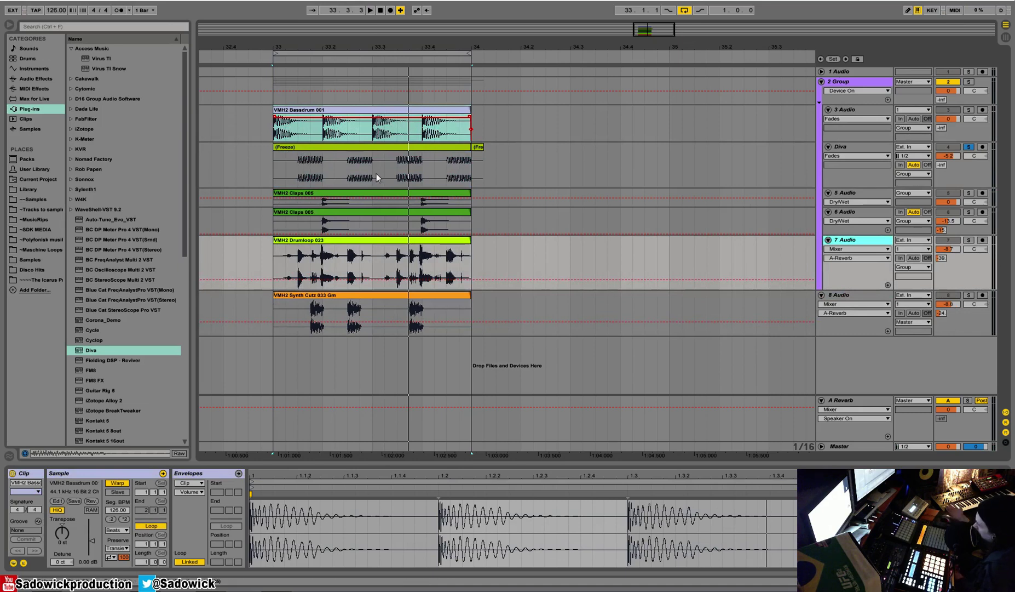
# Step: Undo the flattening and freezing of the Diva track to restore its MIDI clip
pyautogui.click(37, 1)
pyautogui.click(29, 2)
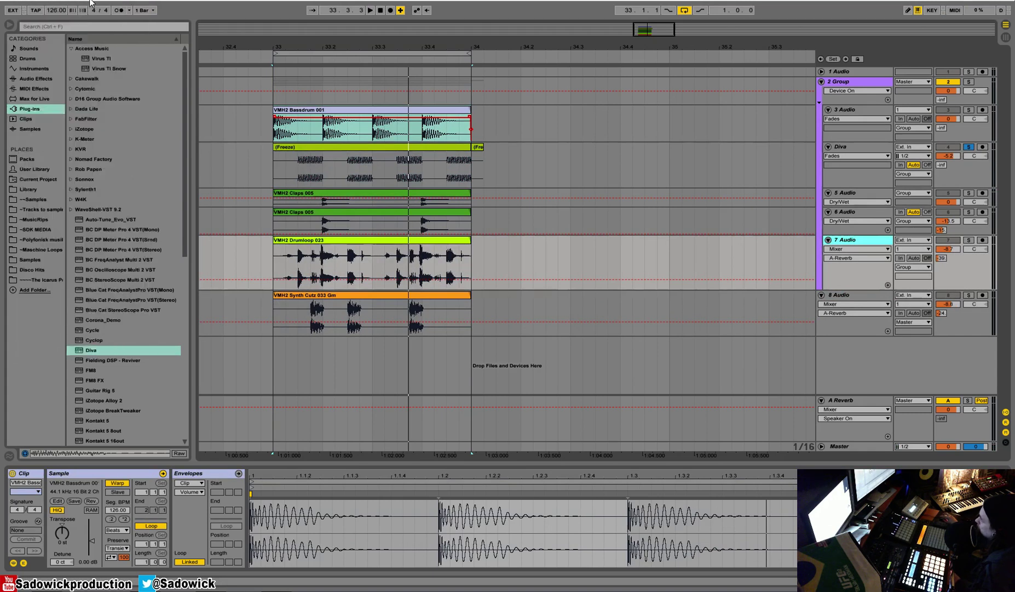
pyautogui.hotkey('ctrl', 'z')
pyautogui.hotkey('ctrl', 'z')
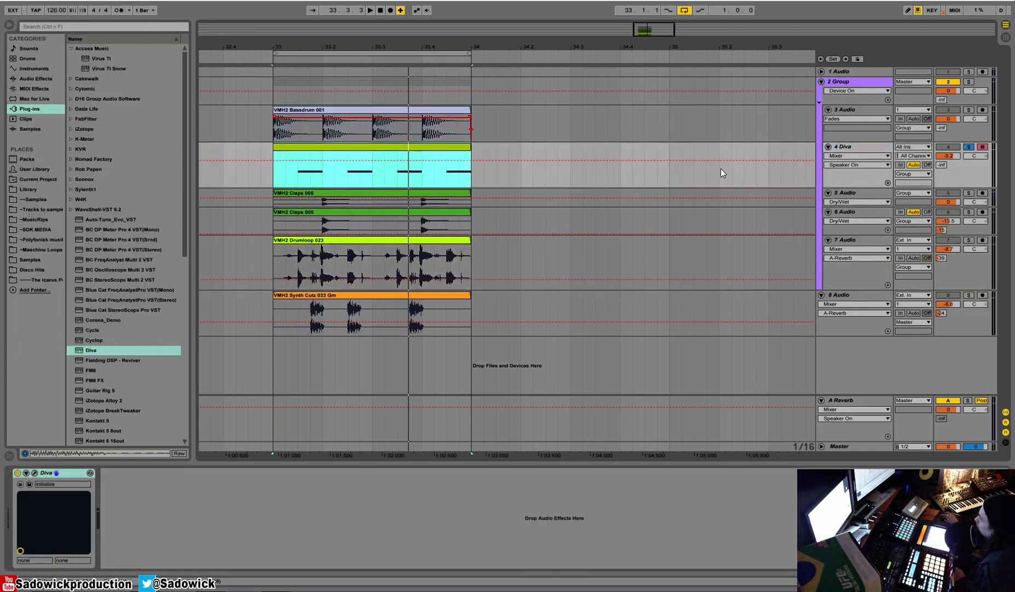
# Step: View the Diva plug-in's editor window and the Diva track's available commands
pyautogui.click(35, 473)
pyautogui.click(760, 113)
pyautogui.rightClick(845, 147)
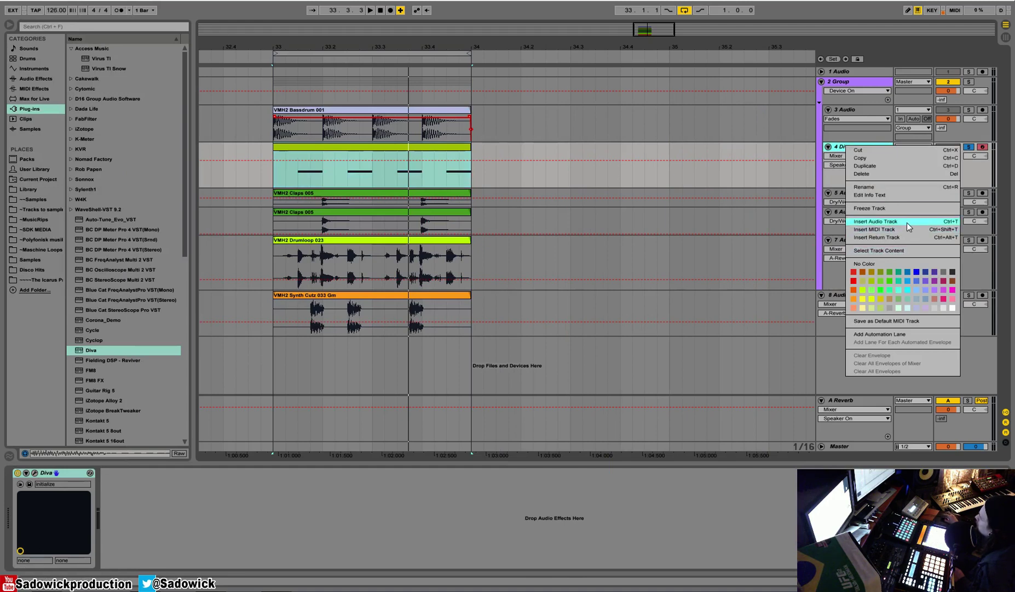
# Step: Examine the consolidated bass drum clip and its position within the whole arrangement
pyautogui.click(362, 111)
pyautogui.click(362, 111)
pyautogui.moveTo(365, 46); pyautogui.dragTo(365, 27)
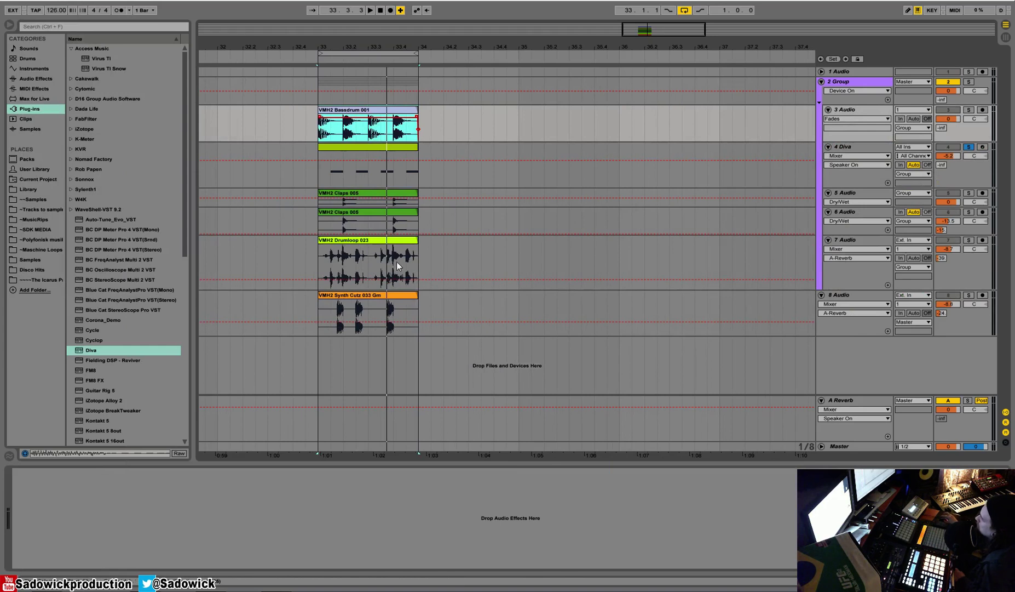
pyautogui.moveTo(436, 48); pyautogui.dragTo(436, 11)
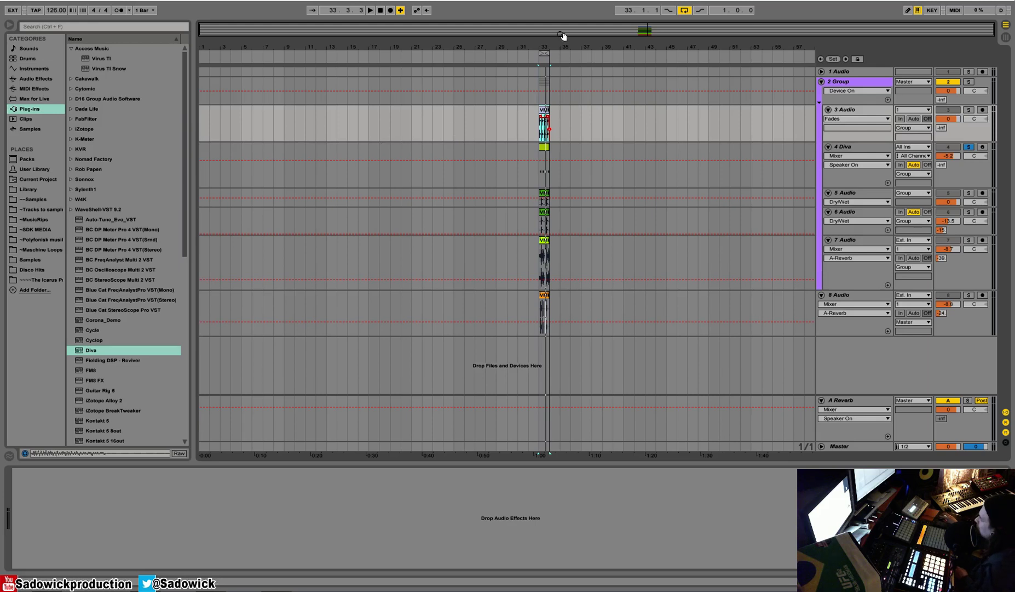
pyautogui.moveTo(550, 42); pyautogui.dragTo(519, 110)
pyautogui.doubleClick(518, 109)
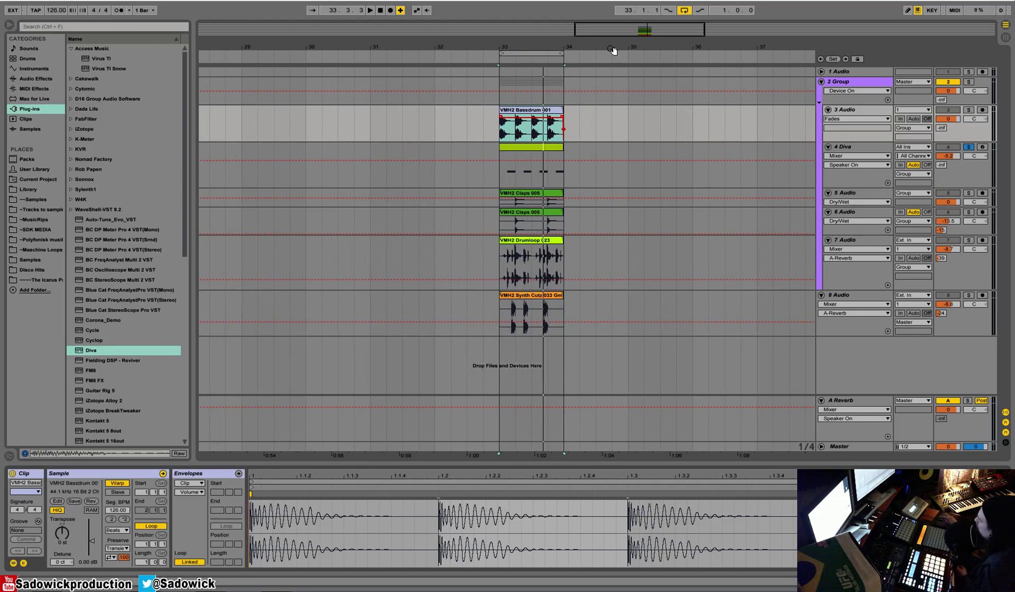
pyautogui.click(546, 54)
pyautogui.moveTo(531, 43); pyautogui.dragTo(398, 83)
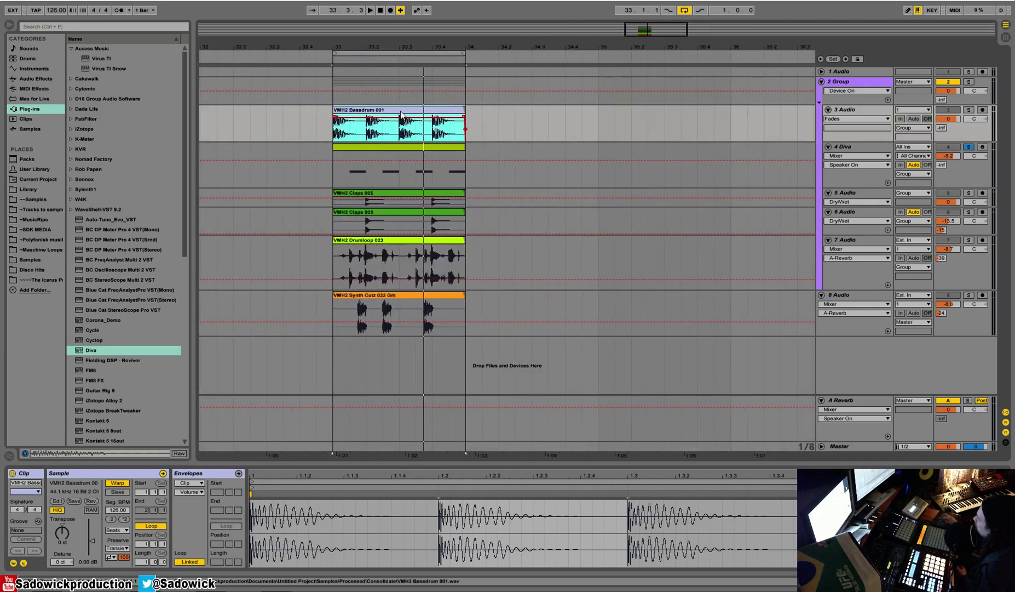
# Step: Select all six one-bar clips on tracks 3 to 8 across bar 33
pyautogui.moveTo(466, 307); pyautogui.dragTo(333, 198)
pyautogui.click(375, 193)
pyautogui.click(457, 296)
pyautogui.moveTo(470, 315); pyautogui.dragTo(333, 120)
pyautogui.moveTo(372, 45)
pyautogui.mouseDown()
pyautogui.moveTo(373, 88)
pyautogui.moveTo(375, 42)
pyautogui.mouseUp()
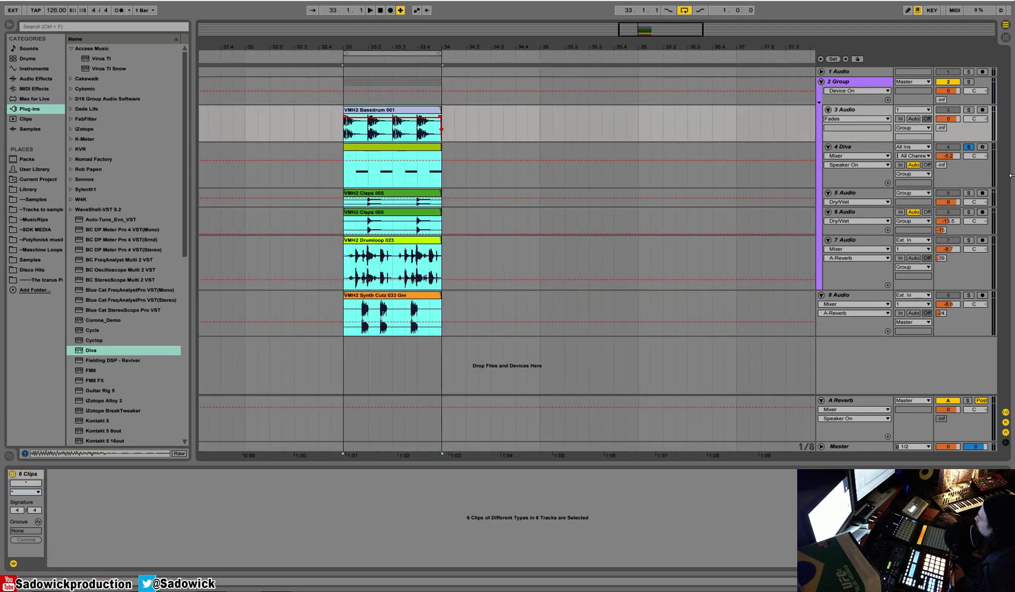
# Step: Turn off the Diva track's solo and play the full one-bar loop
pyautogui.click(968, 146)
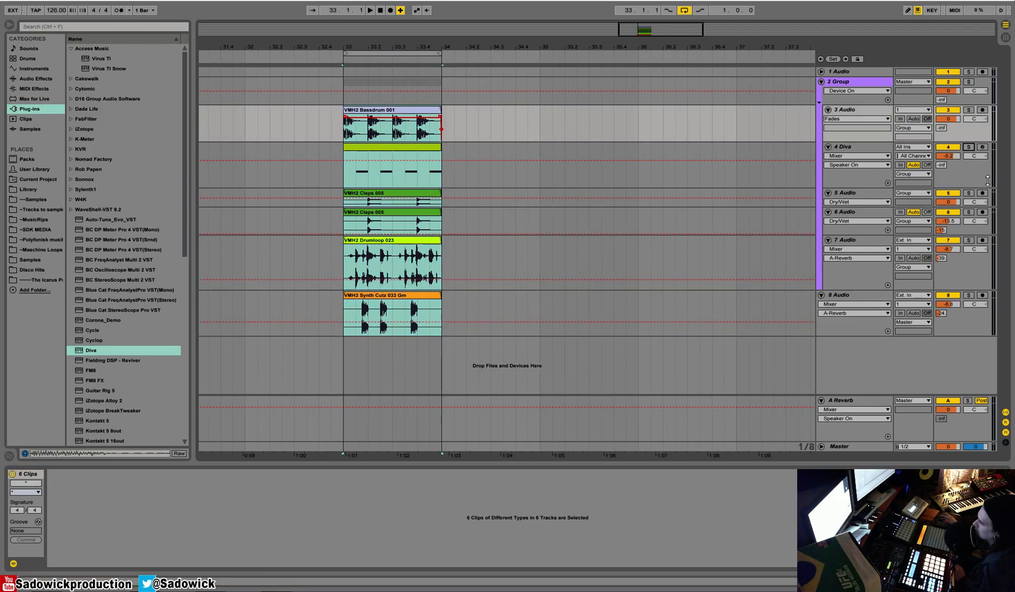
pyautogui.press('space')
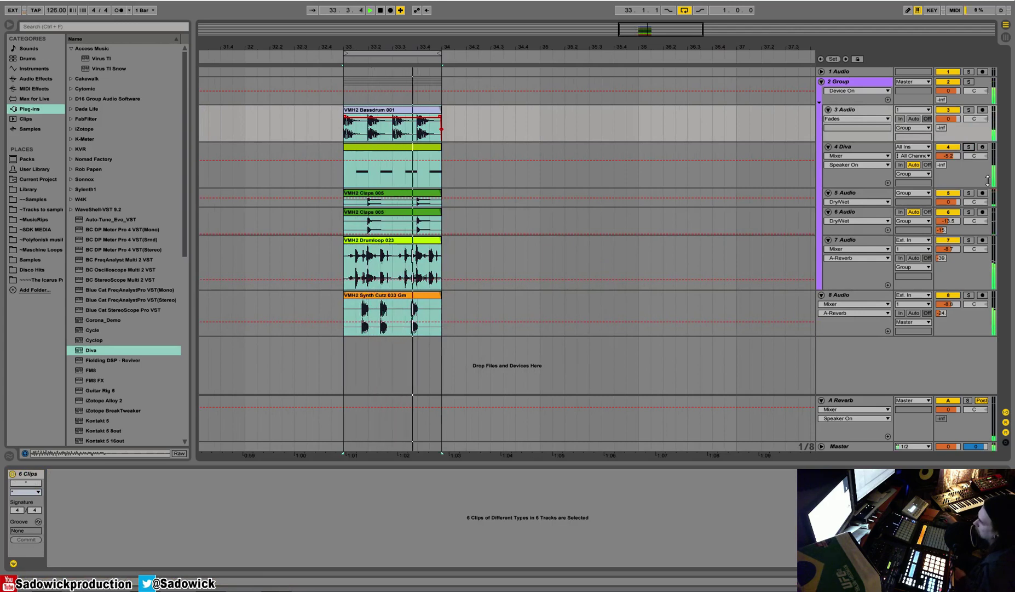
pyautogui.press('space')
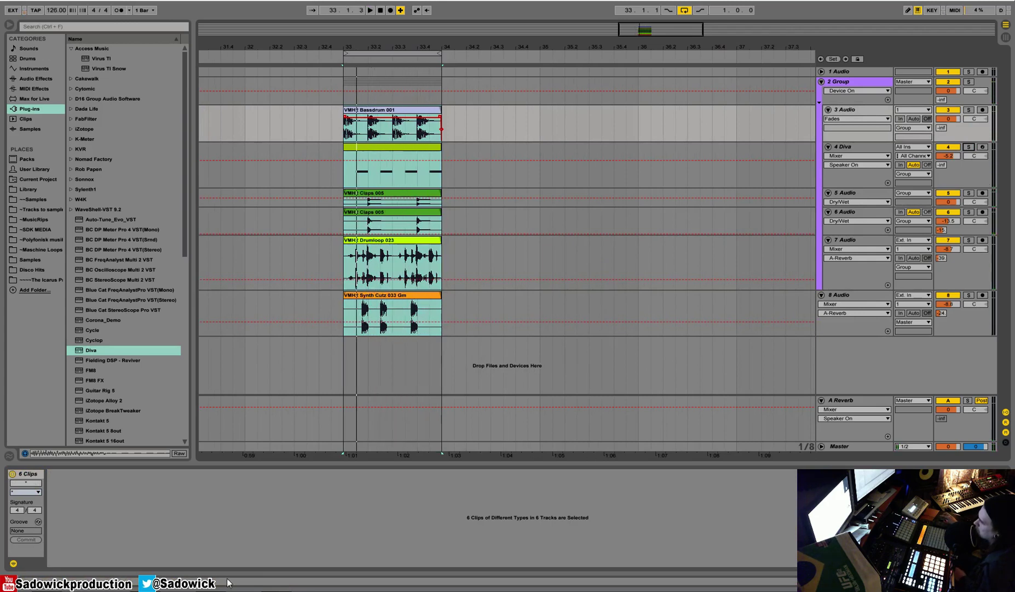